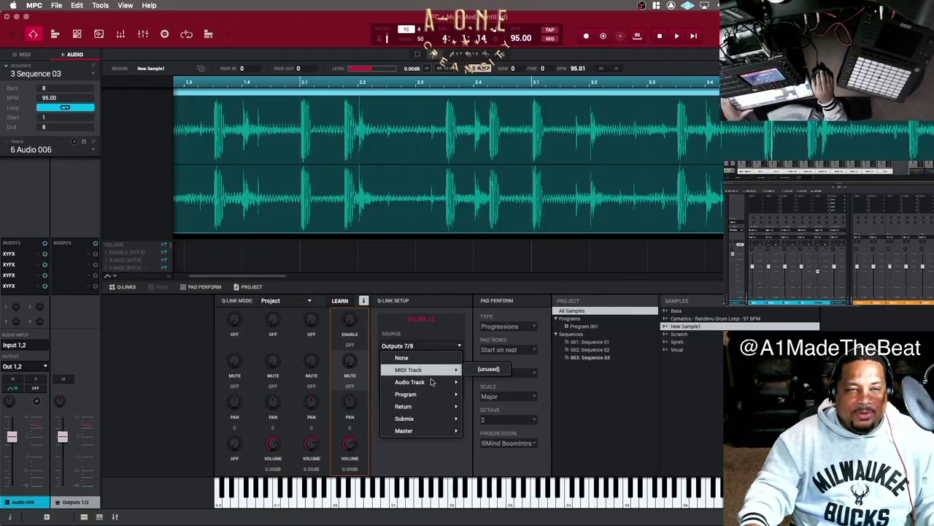
Step: Show Sequence 02's New Sample1 audio track at 97 BPM, with Q-Link mode on Screen
mouse_move(446, 381)
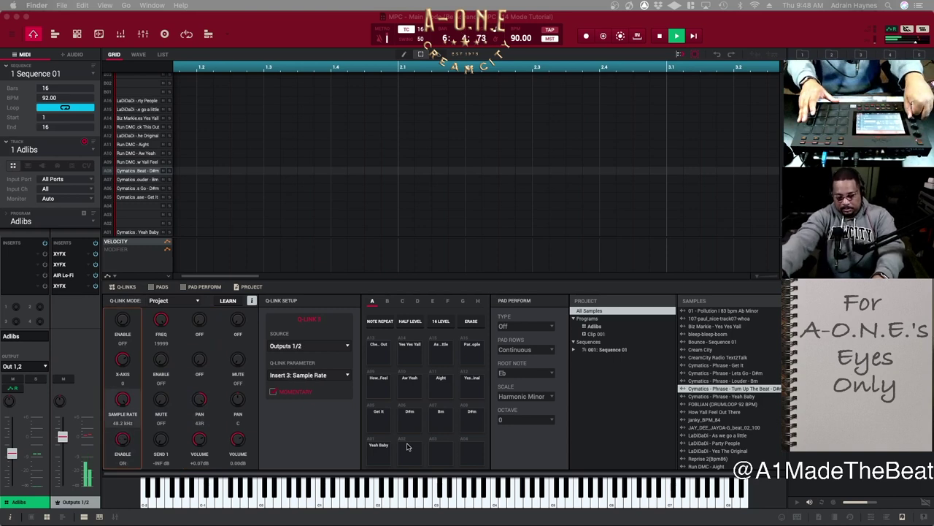
Step: Halt the running sequence with the Stop key
key("space")
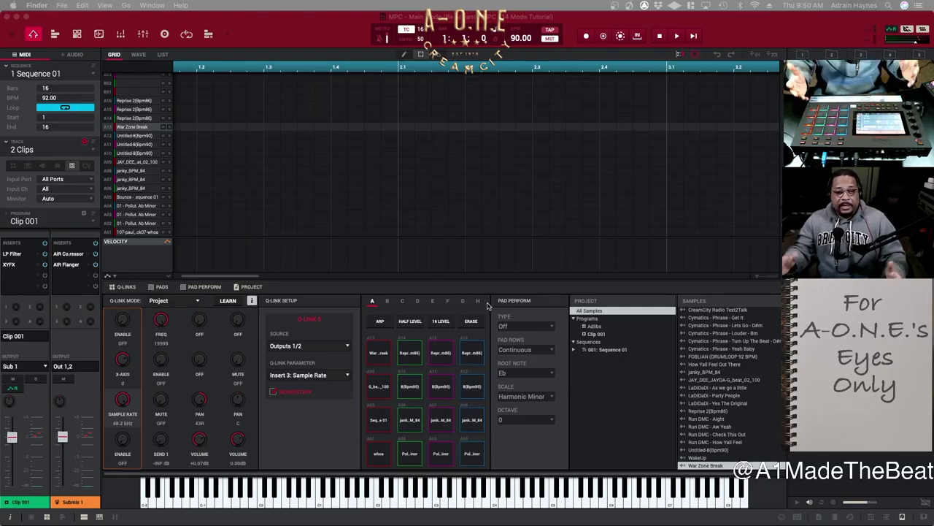
Step: Focus the MPC window with track 2 Clips selected, showing Clip 001's loop pads
left_click(387, 302)
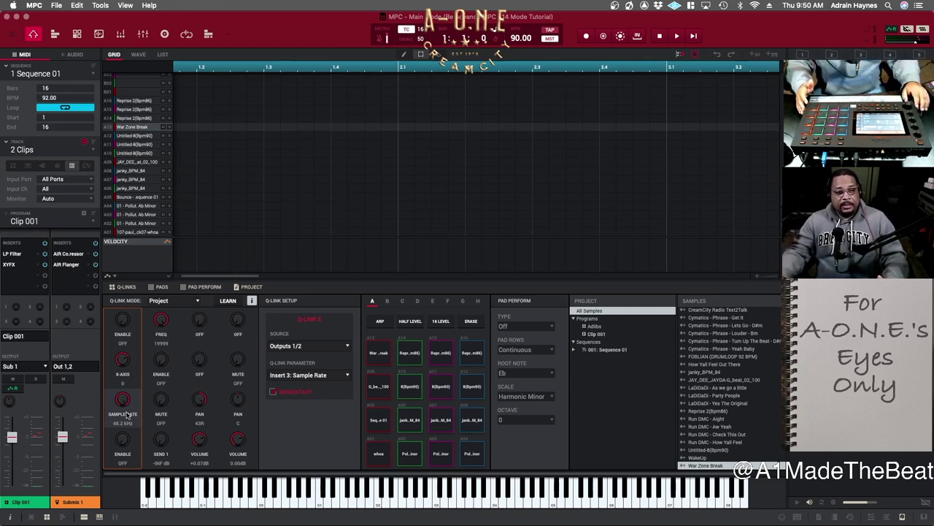
Step: Select Q-Link 6 (Clip 001 Mixer Mute) and view pad A13 War Zone Break's clip settings
left_click(155, 373)
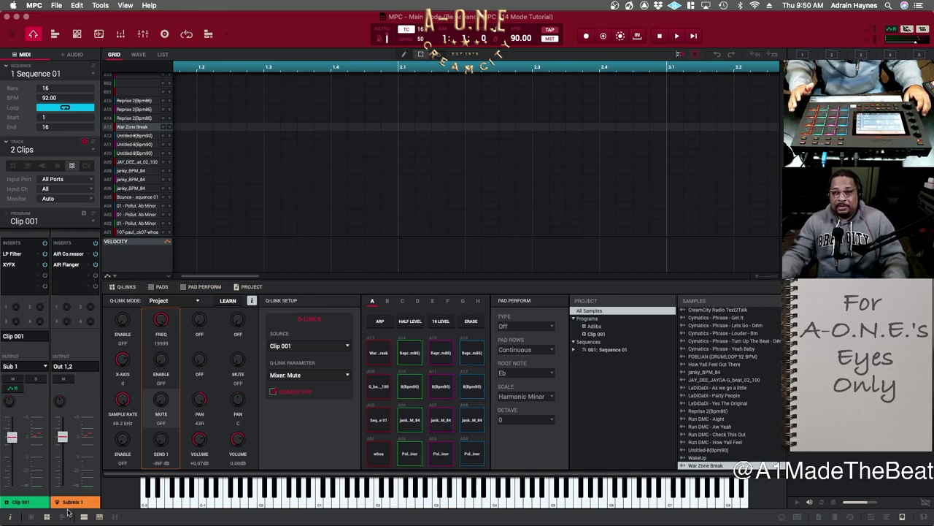
mouse_move(19, 313)
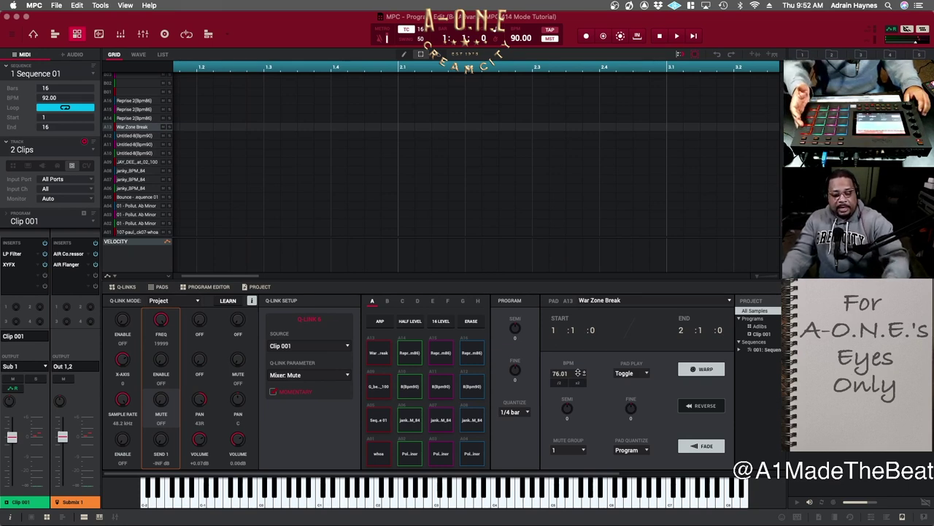
key("space")
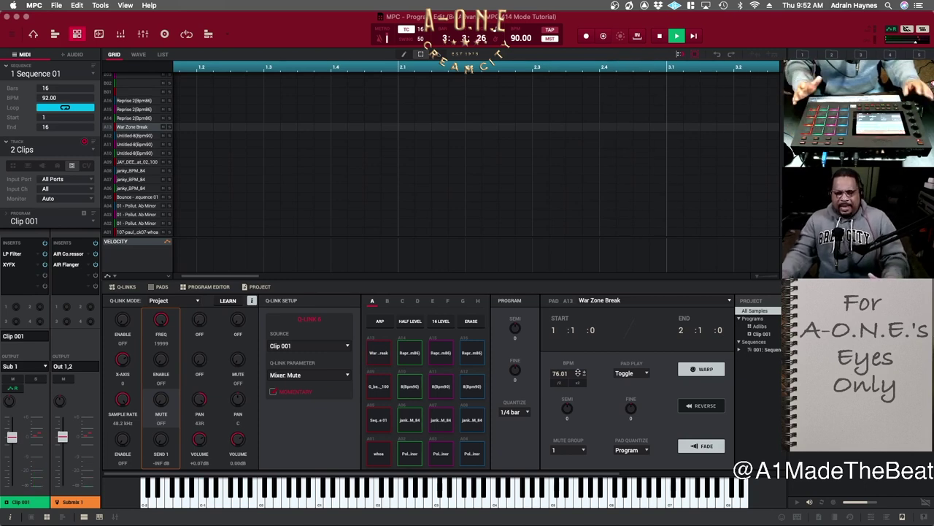
key("space")
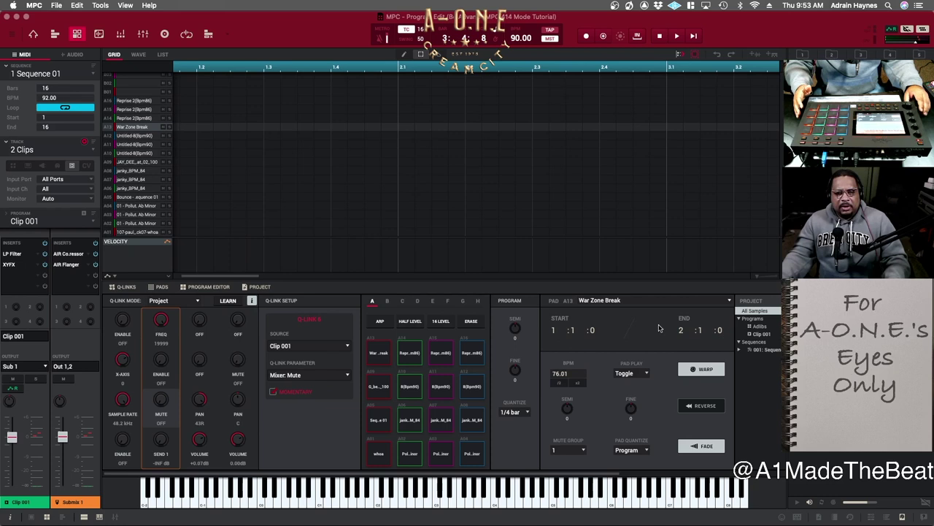
Step: Display the War Zone Break waveform, keeping its pad play on Toggle
left_click(138, 56)
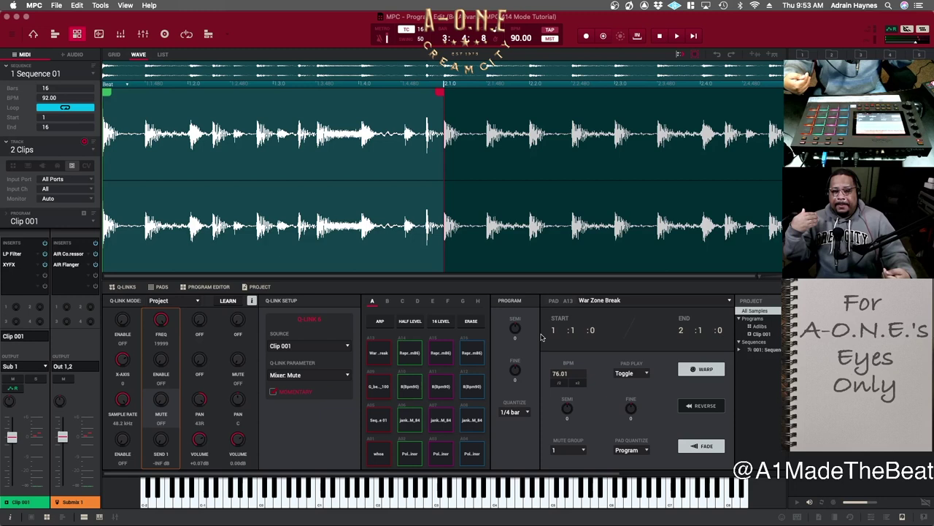
left_click(646, 373)
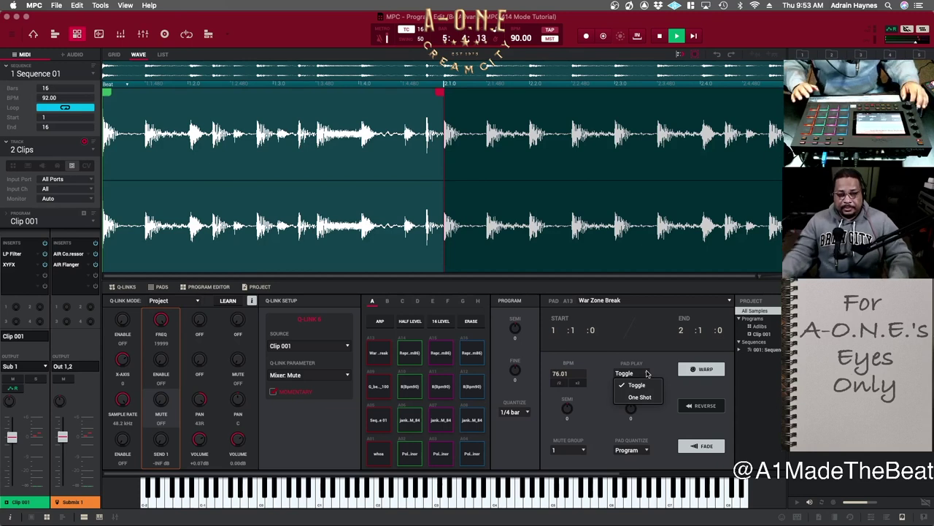
left_click(657, 362)
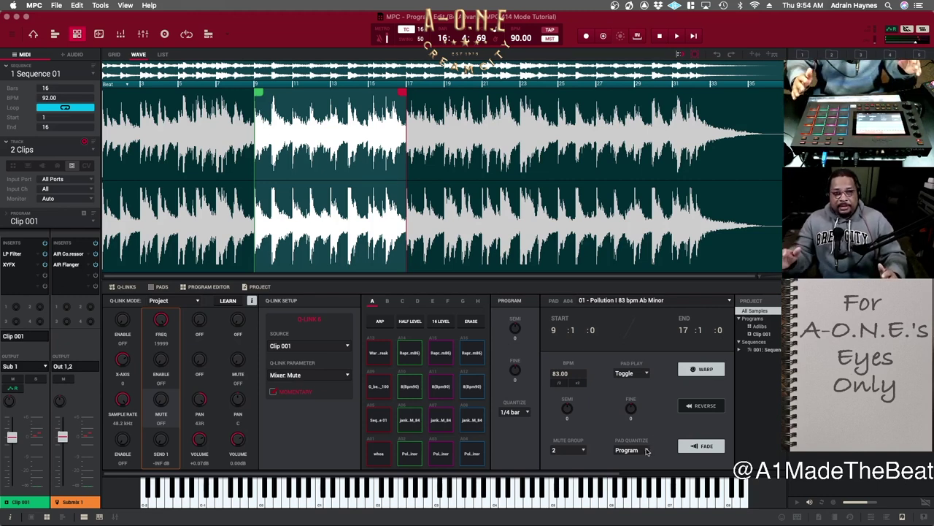
Step: Leave pad quantize on Program and audition pad A15 Reprise 2 (86 BPM)
left_click(646, 451)
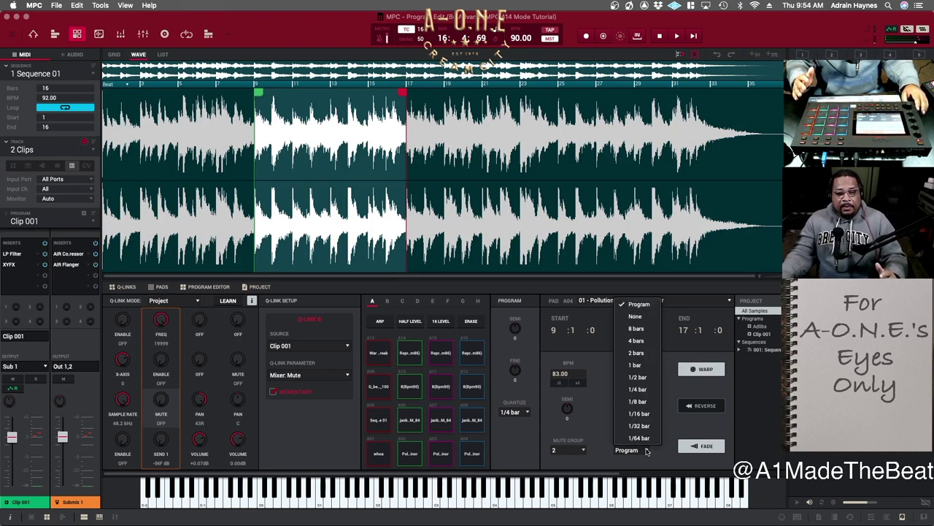
left_click(655, 455)
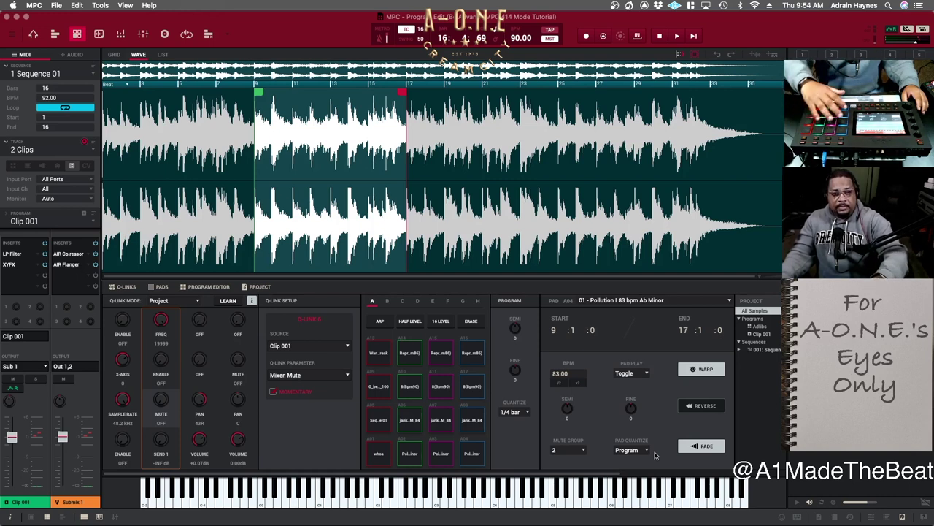
key("space")
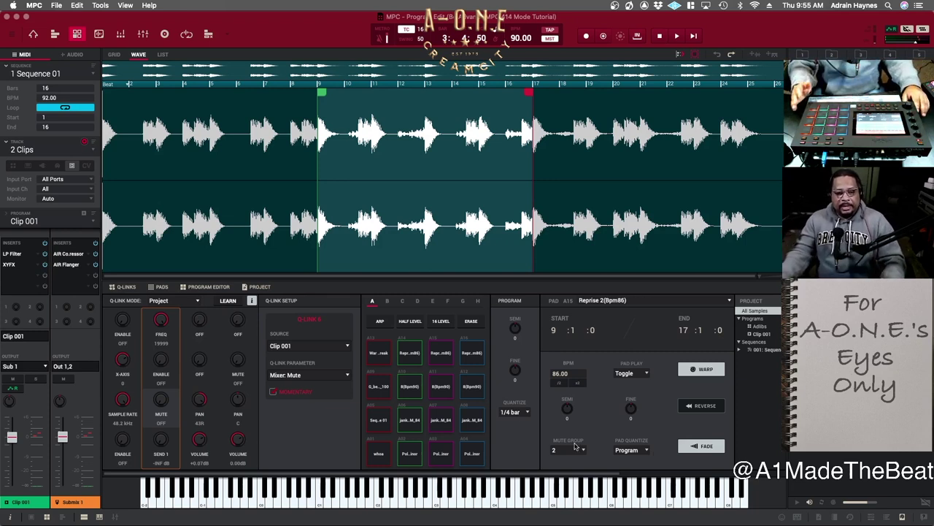
Step: Keep program quantize at 1/4 bar while pad A13 War Zone Break plays
left_click(527, 413)
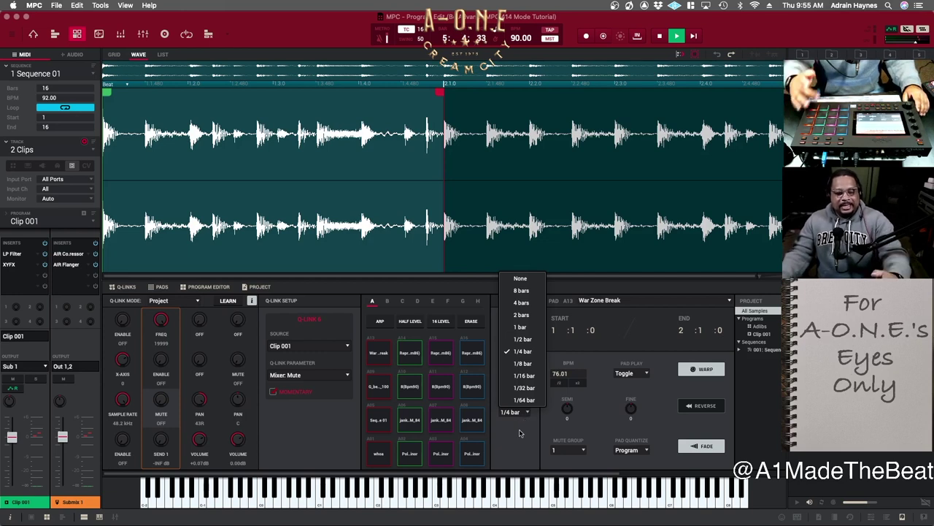
left_click(520, 433)
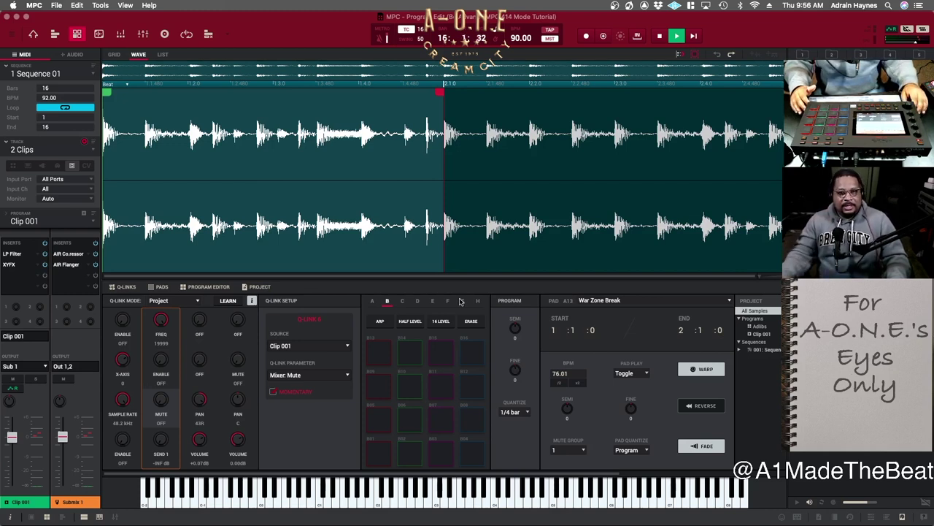
Step: Select audio track 1 Drum 1 from the AUDIO inspector tab
left_click(76, 55)
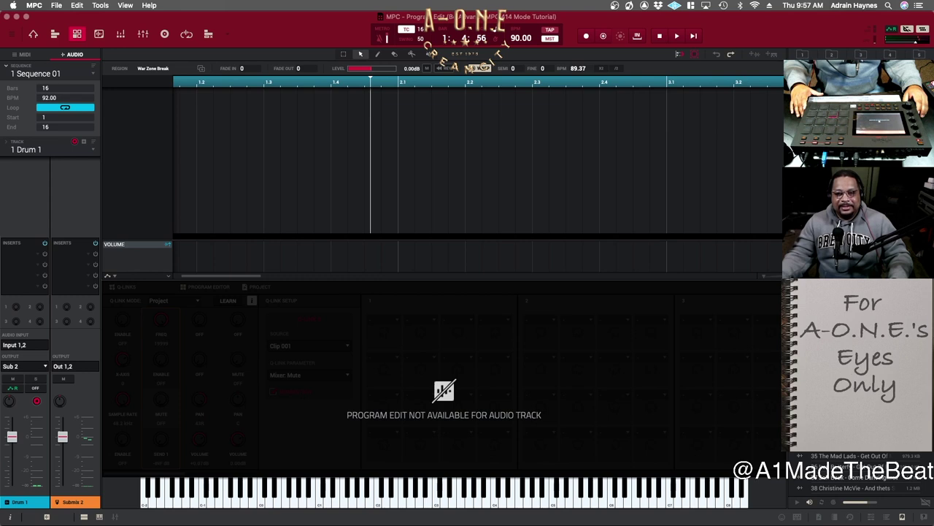
Step: Drop the '18 Clyde McPhatter - Mixed Up Cup' sample onto the Drum 1 timeline
left_click_drag(846, 472, 367, 153)
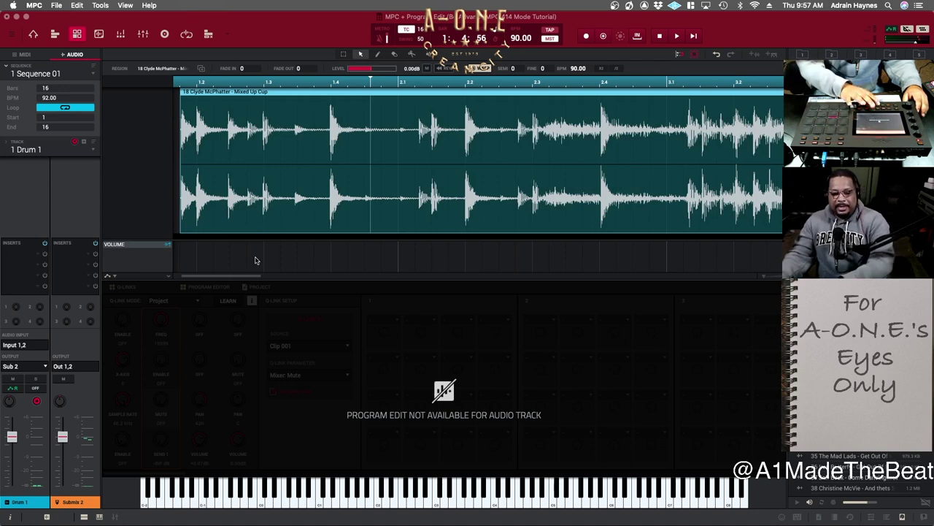
Step: Align the Mixed Up Cup region to bar 1.1, then play and stop it
left_click_drag(246, 275, 156, 277)
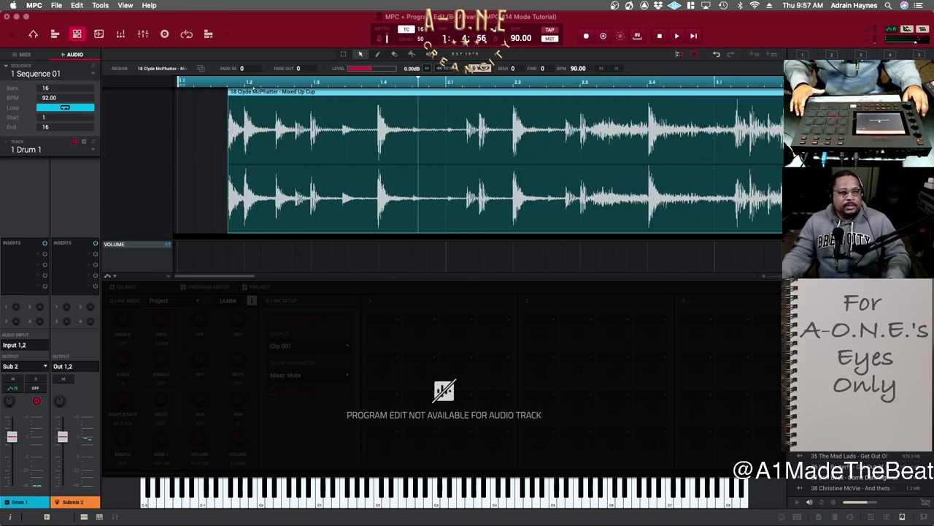
left_click_drag(304, 91, 254, 89)
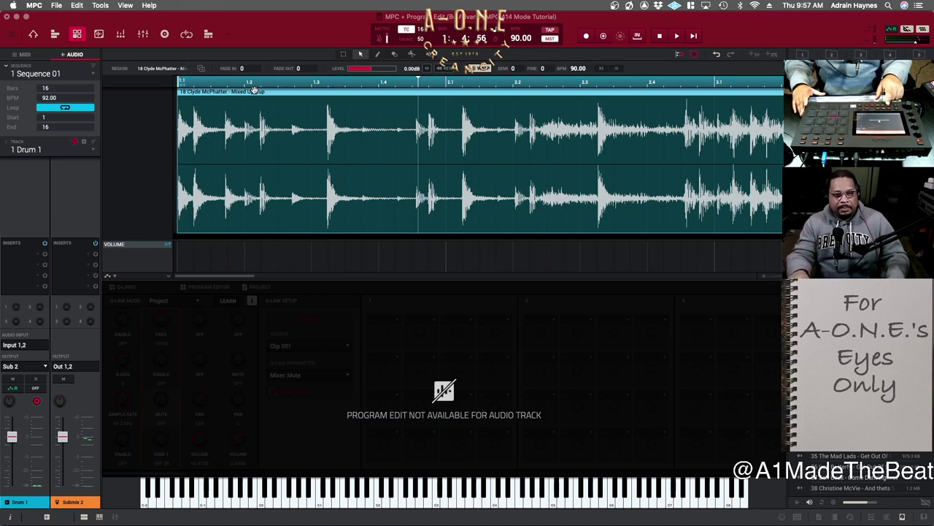
key("space")
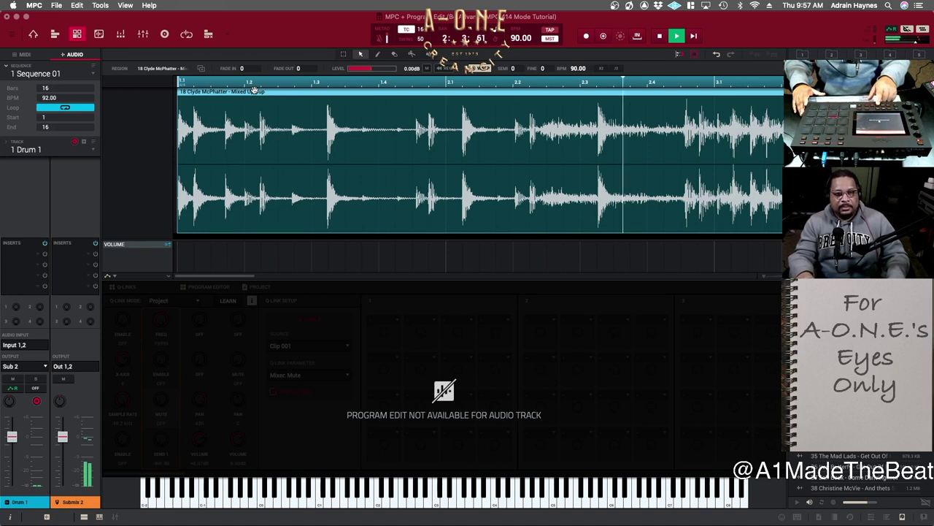
key("space")
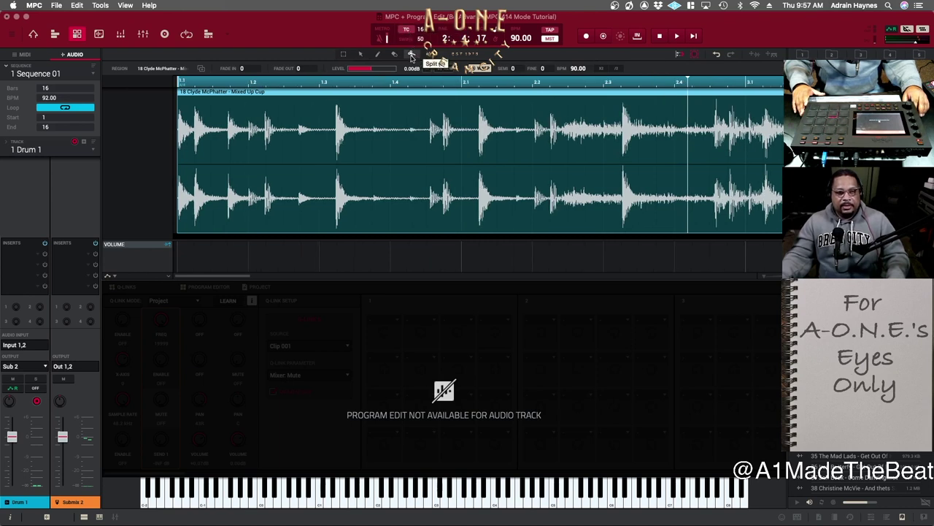
Step: Split the Mixed Up Cup clip just after bar 2.2 and delete the right-hand part
left_click(411, 55)
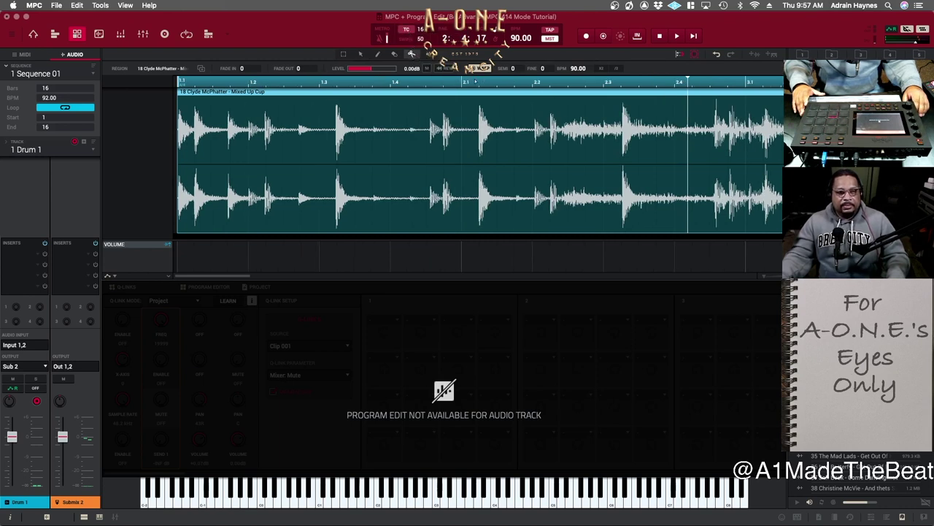
left_click(550, 144)
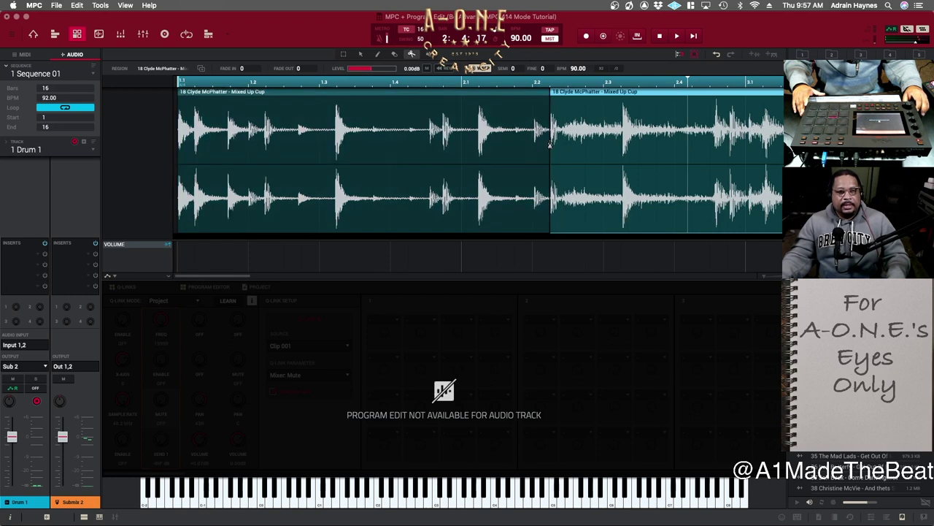
left_click(360, 55)
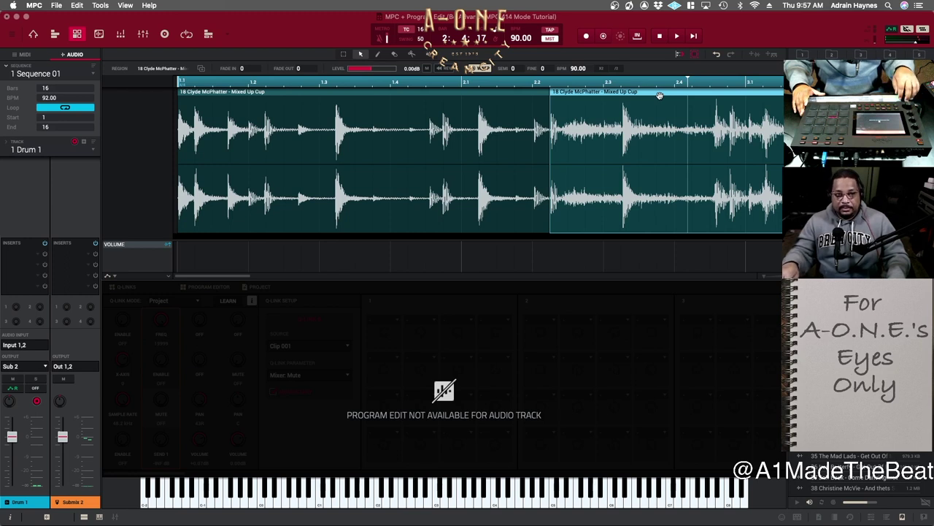
key("Delete")
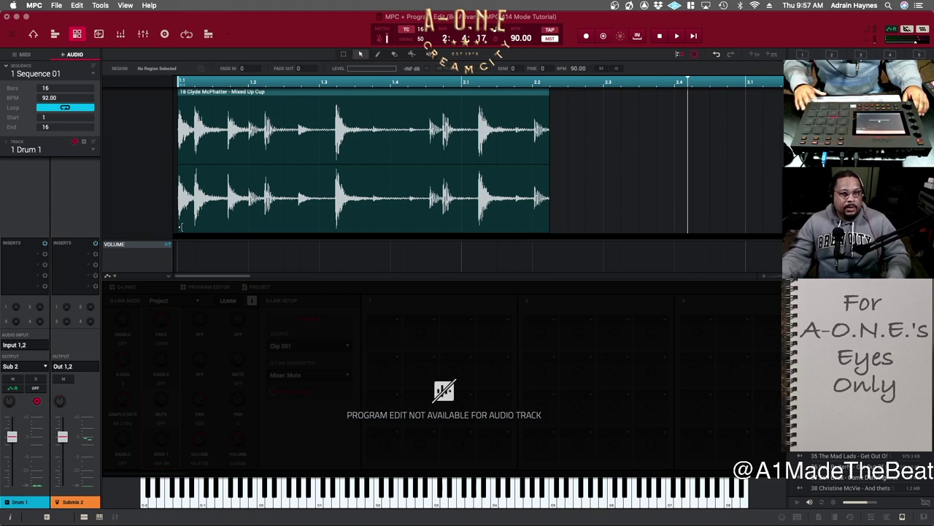
Step: Trim the remaining clip's opening, audition it, and move it to start at bar 1.1
left_click_drag(181, 223, 230, 213)
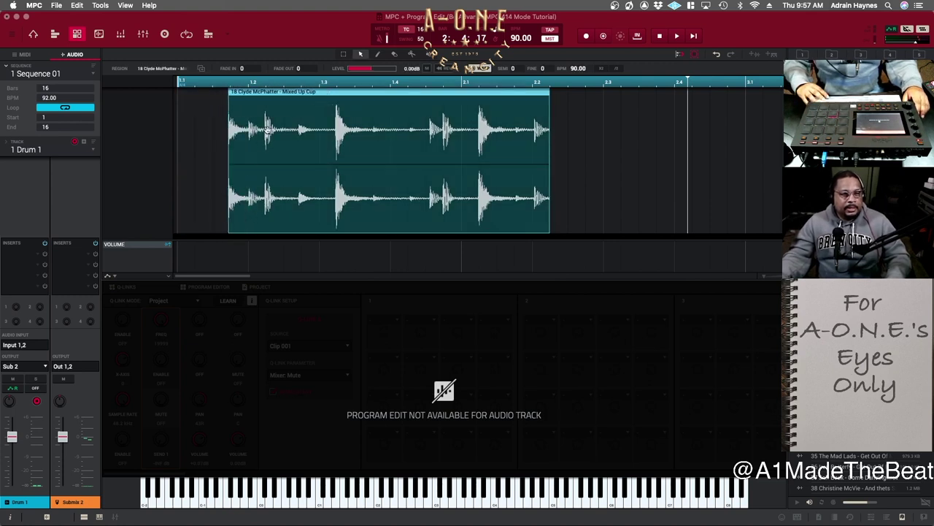
key("shift+space")
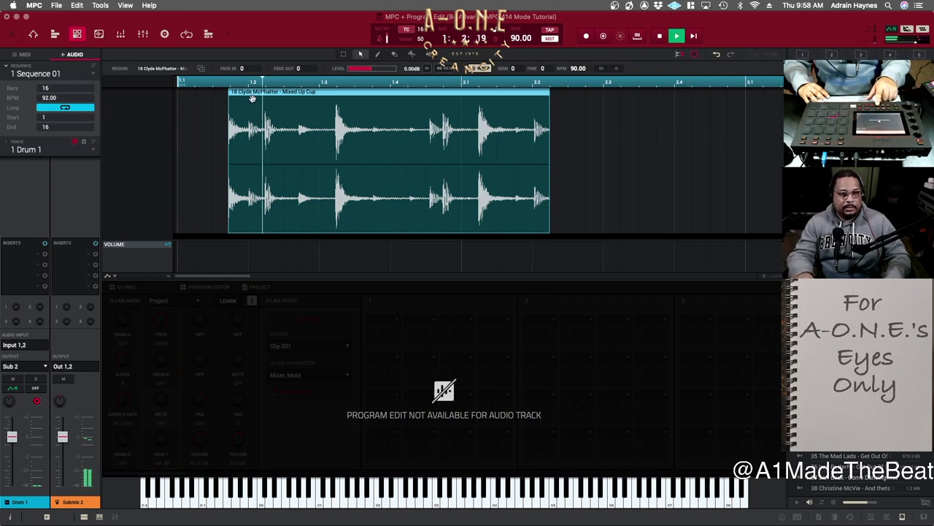
left_click_drag(232, 223, 268, 210)
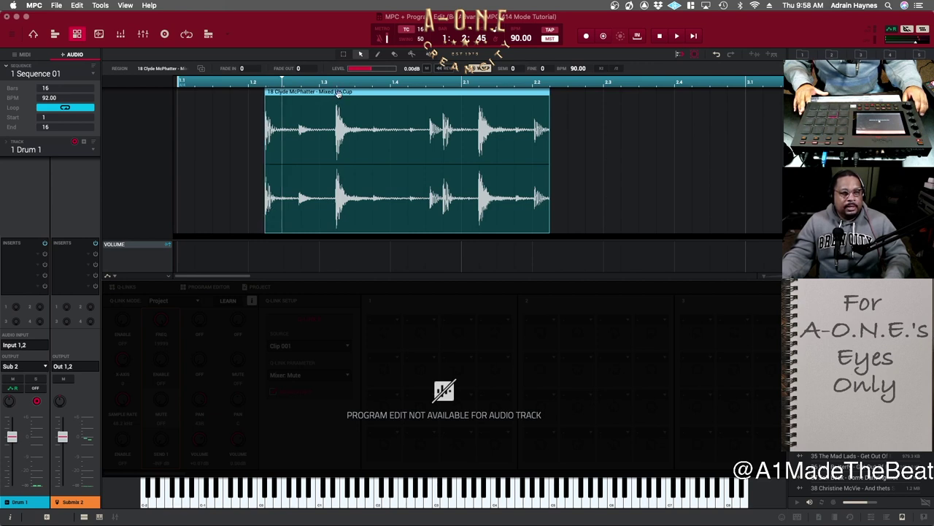
left_click_drag(338, 96, 250, 96)
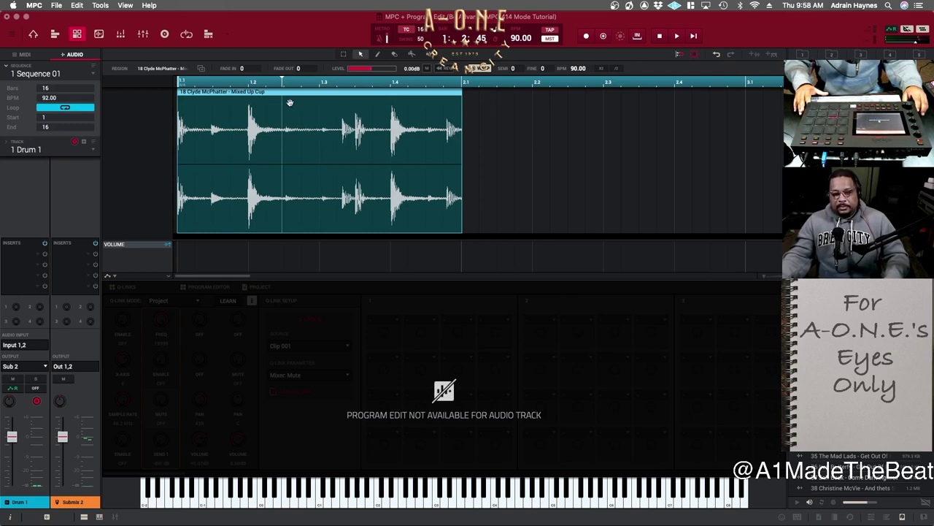
Step: Zoom in on the clip's opening hit and align its start exactly with 1.1
scroll(766, 279, "up", 5)
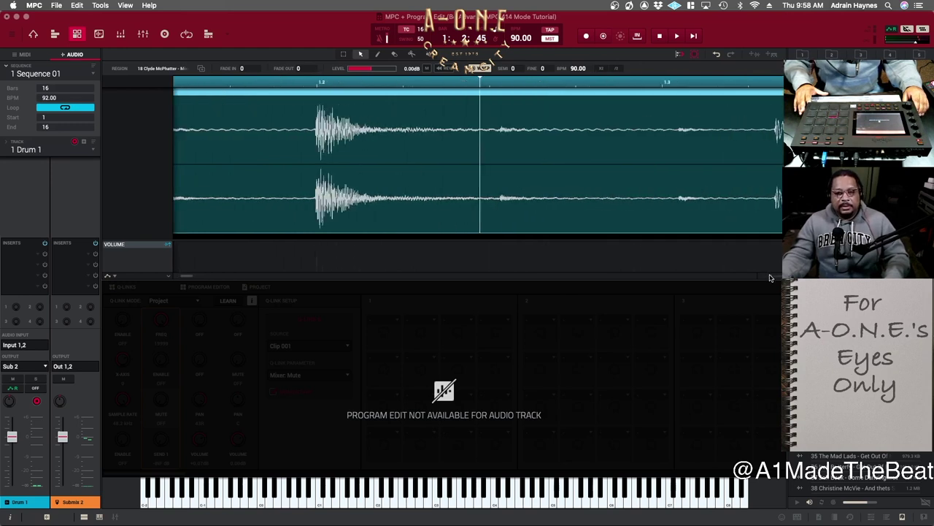
left_click_drag(188, 281, 128, 278)
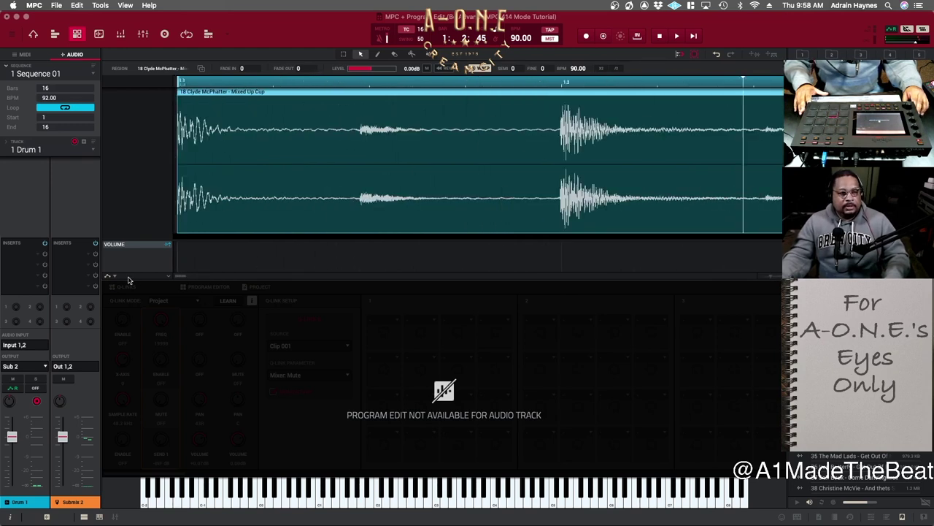
left_click_drag(261, 89, 289, 92)
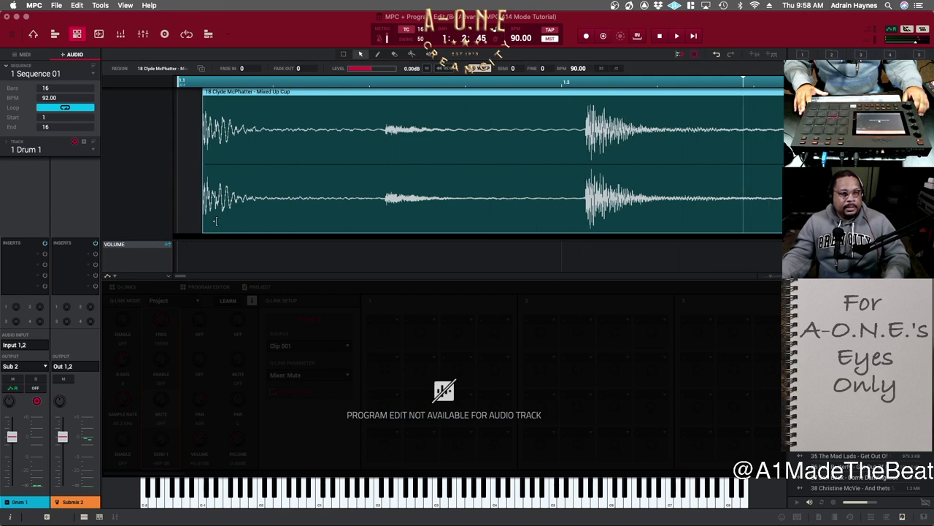
left_click_drag(202, 227, 202, 226)
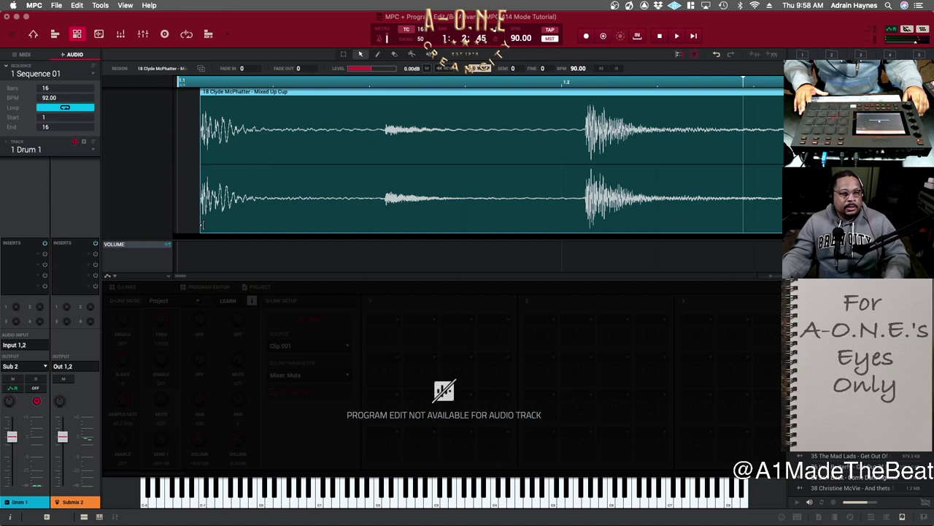
left_click_drag(292, 91, 269, 91)
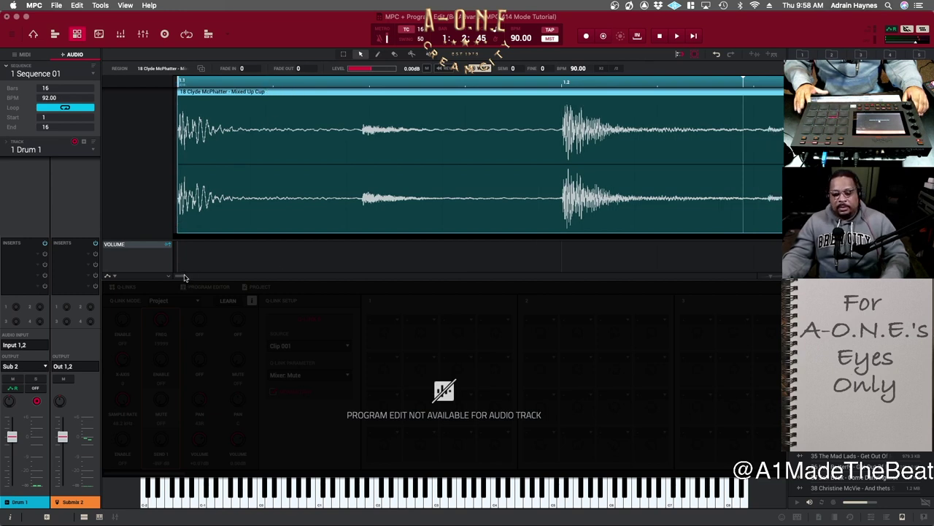
Step: Refine the clip's end so its tempo reads 89.43 BPM
left_click_drag(185, 278, 212, 271)
left_click_drag(576, 226, 583, 221)
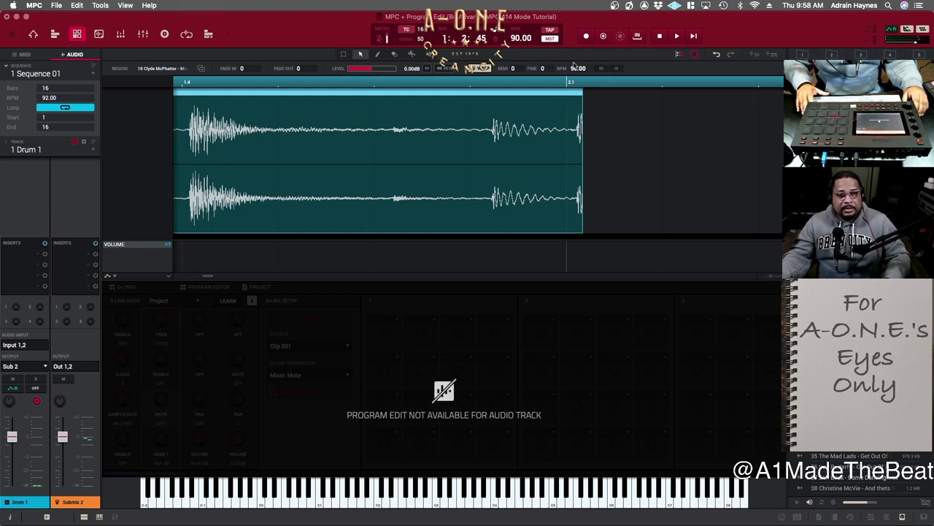
left_click_drag(575, 66, 578, 68)
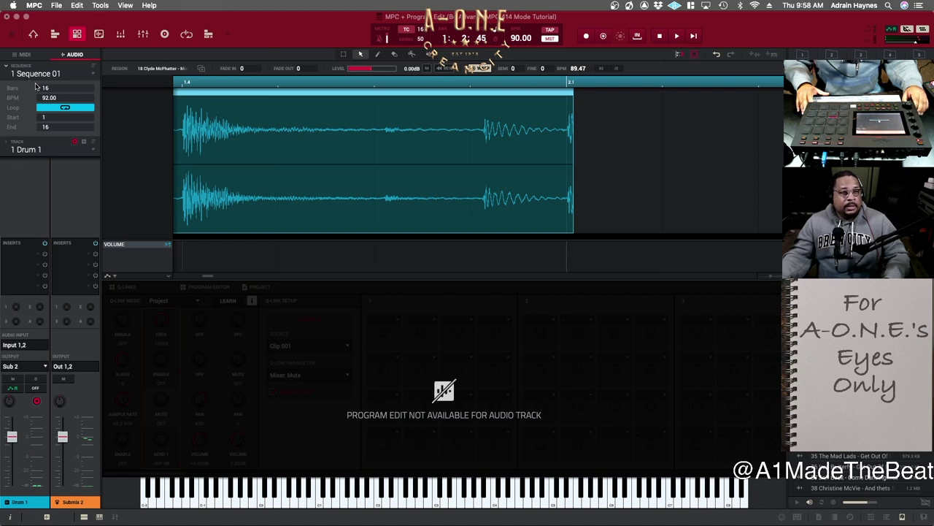
Step: Set the Bars field to 1, then play and stop the one-bar loop
double_click(66, 84)
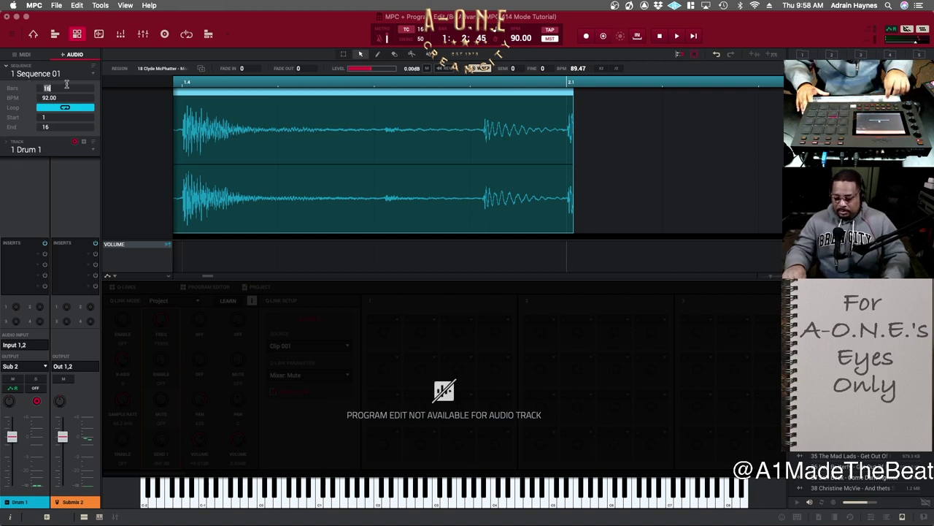
type("1")
key("Return")
key("space")
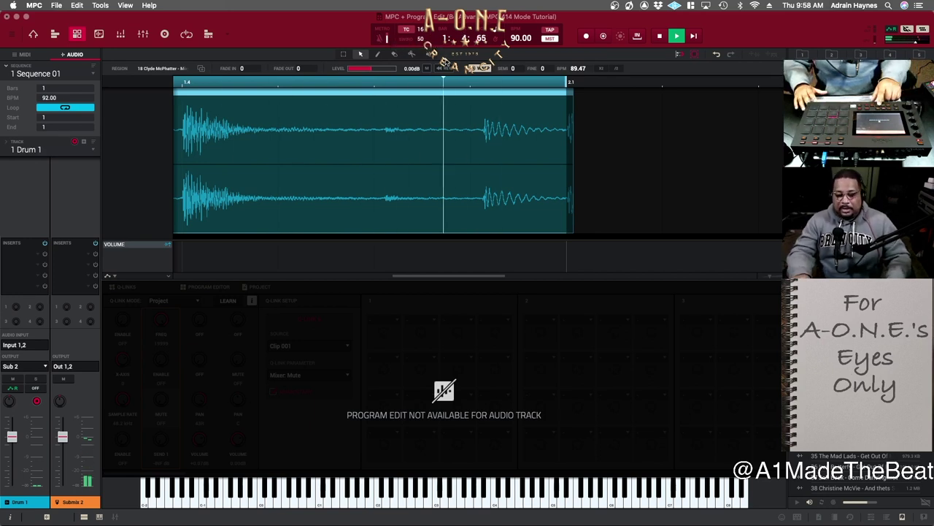
key("space")
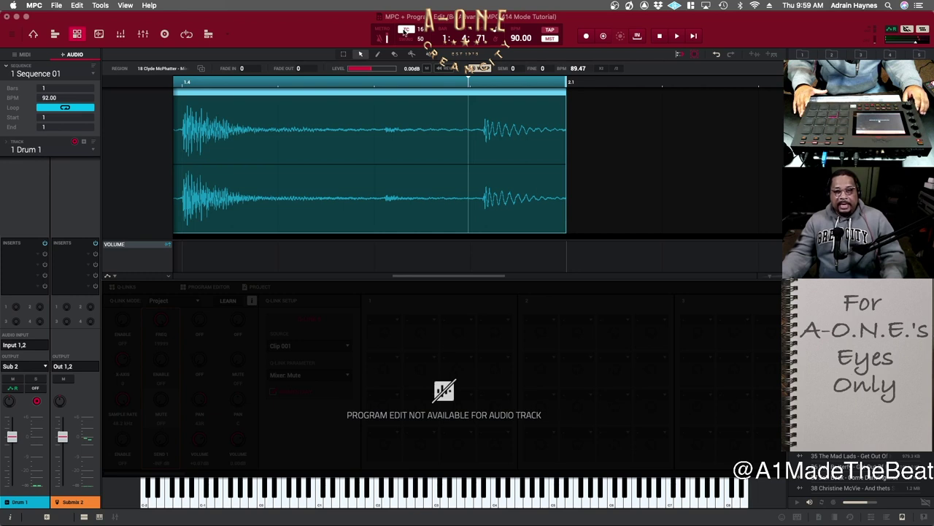
Step: Change Sequence 01's length to 5 bars
double_click(51, 88)
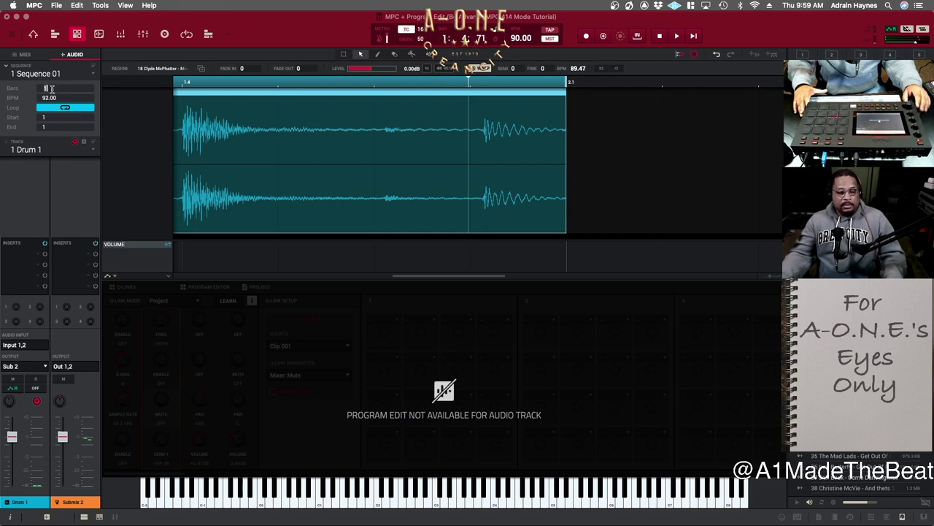
type("5")
key("Return")
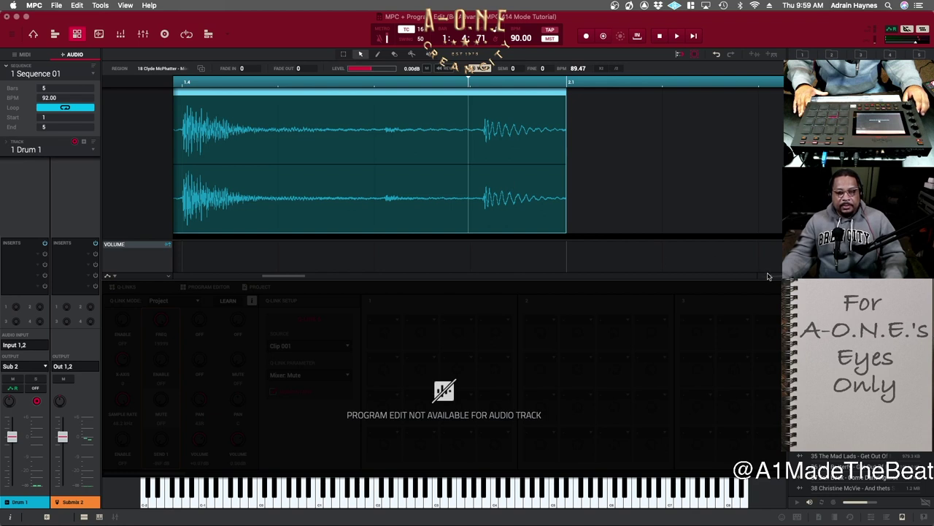
Step: Duplicate the drum clip back to back, placing copies at bar 3 and bar 5
scroll(770, 277, "down", 3)
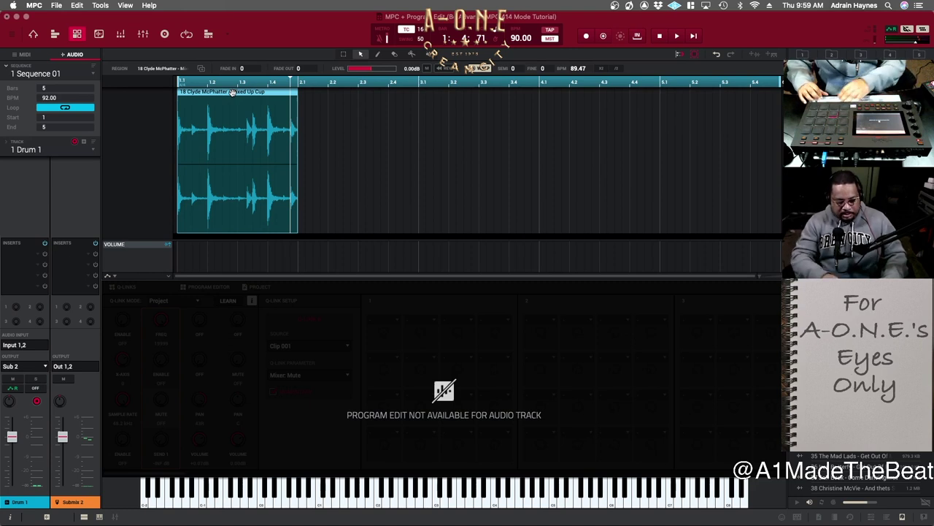
key("super+d")
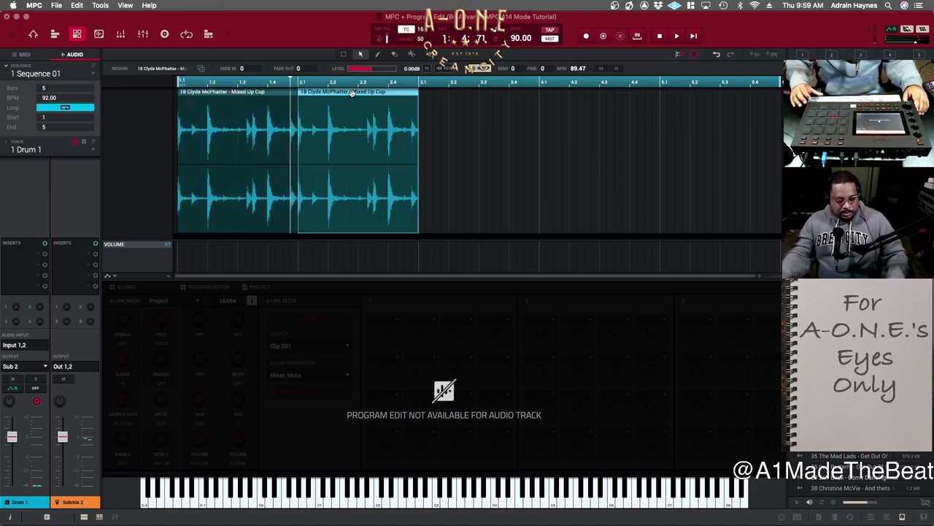
left_click_drag(353, 93, 595, 97)
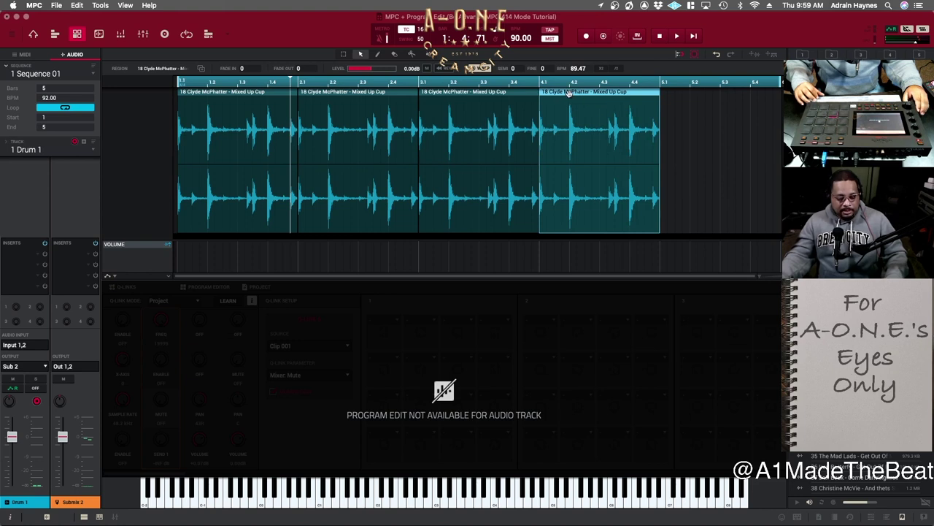
key("super+d")
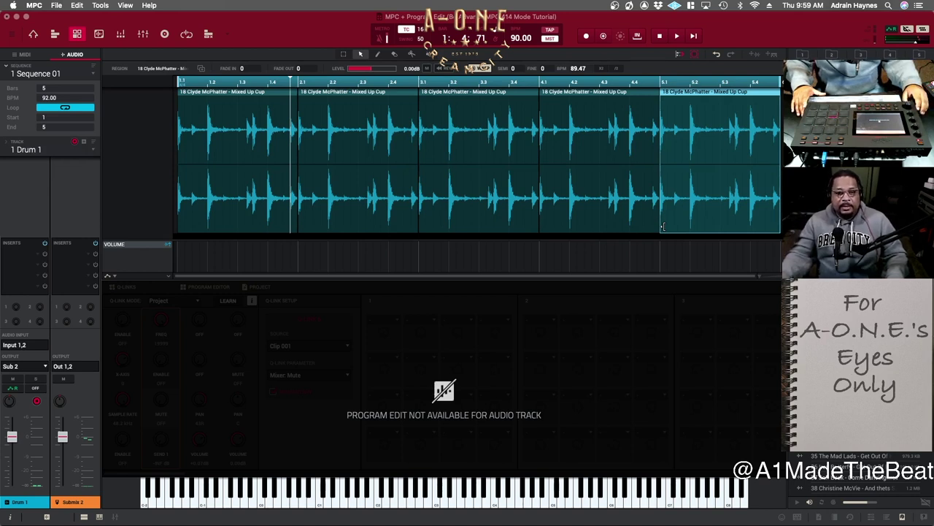
Step: Trim the fifth clip to end at bar 5, set Bars to 4, and audition the loop
left_click_drag(662, 227, 607, 225)
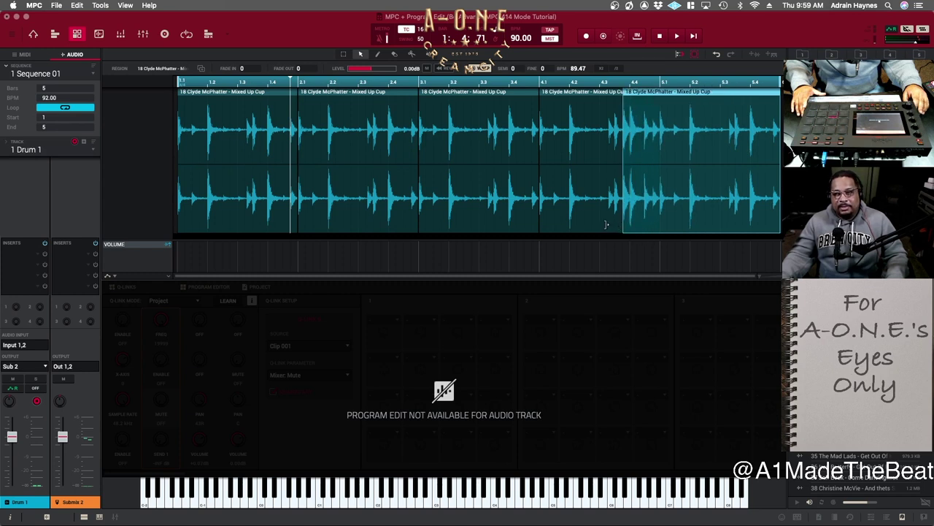
left_click_drag(774, 227, 652, 217)
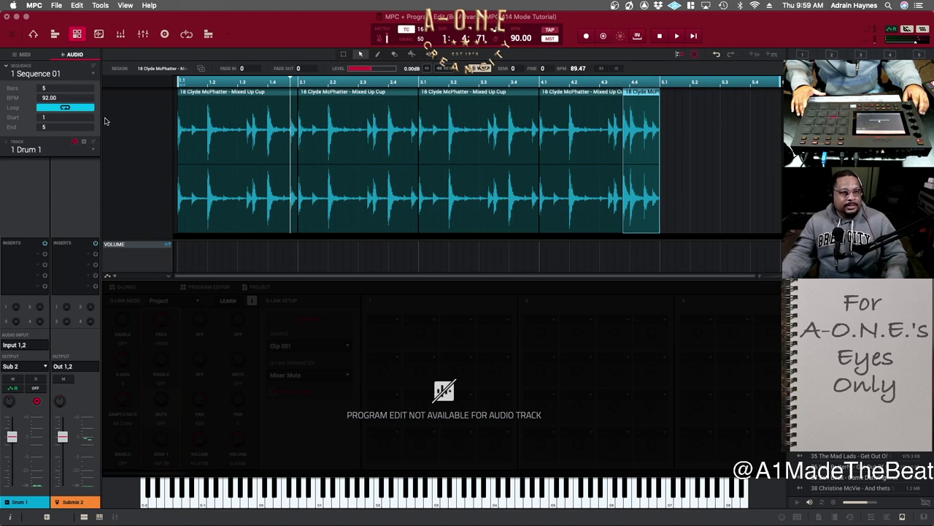
scroll(60, 86, "down", 1)
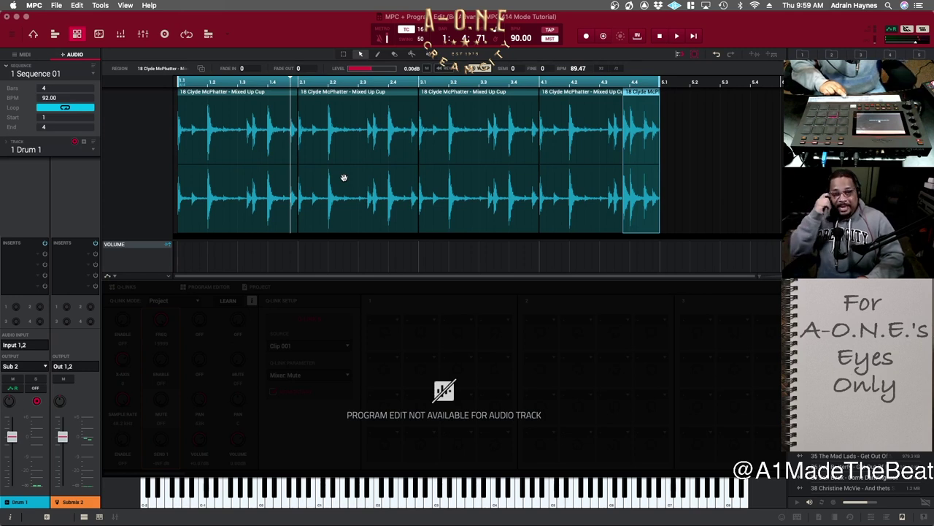
key("space")
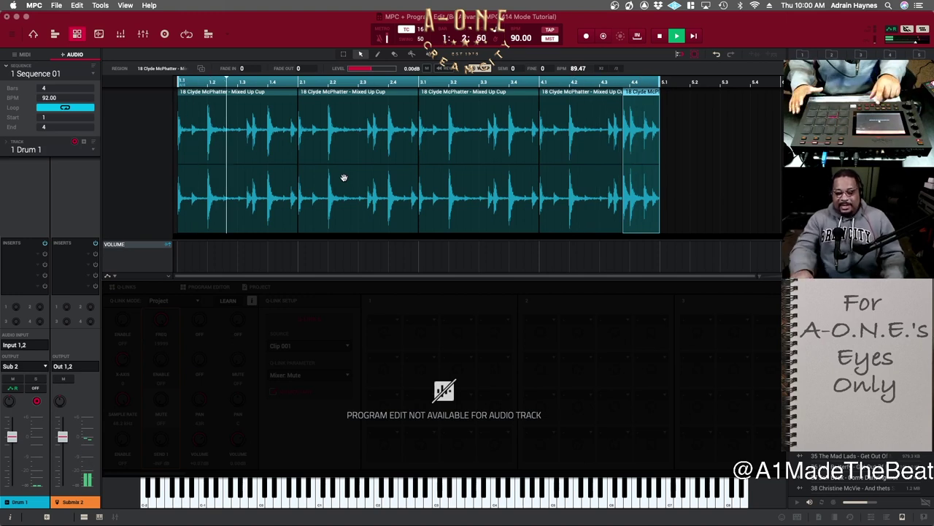
key("space")
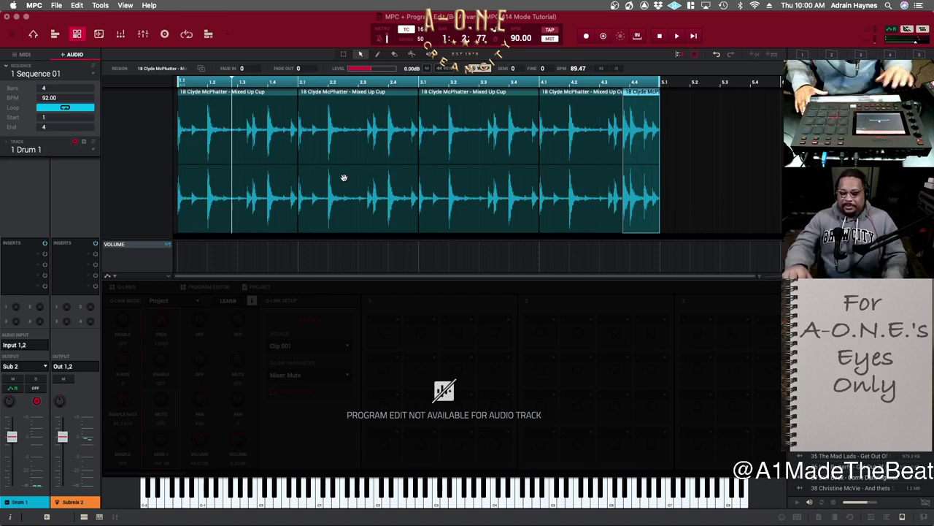
key("ctrl+m")
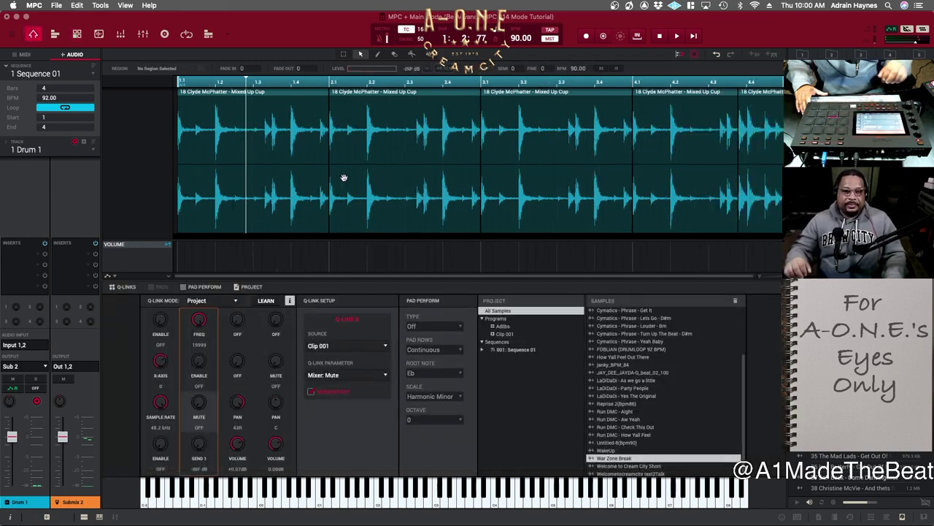
key("ctrl+e")
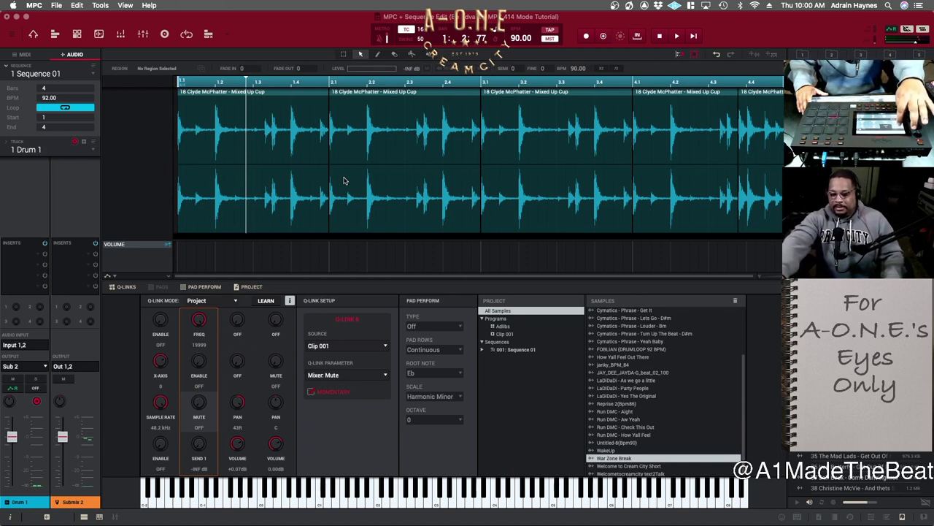
key("ctrl+m")
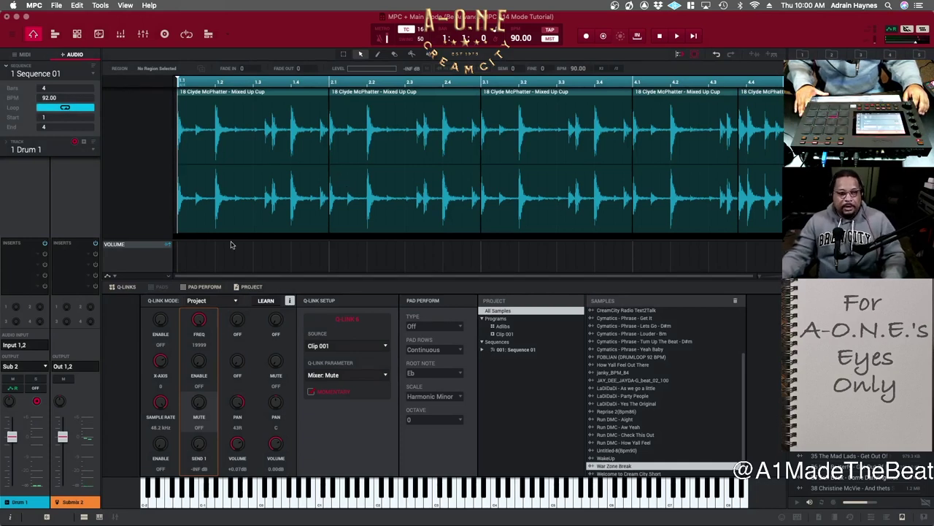
Step: Select Bounce - Sequence 02 in the Samples list and bring up its context menu
scroll(667, 416, "down", 1)
scroll(667, 416, "down", 1)
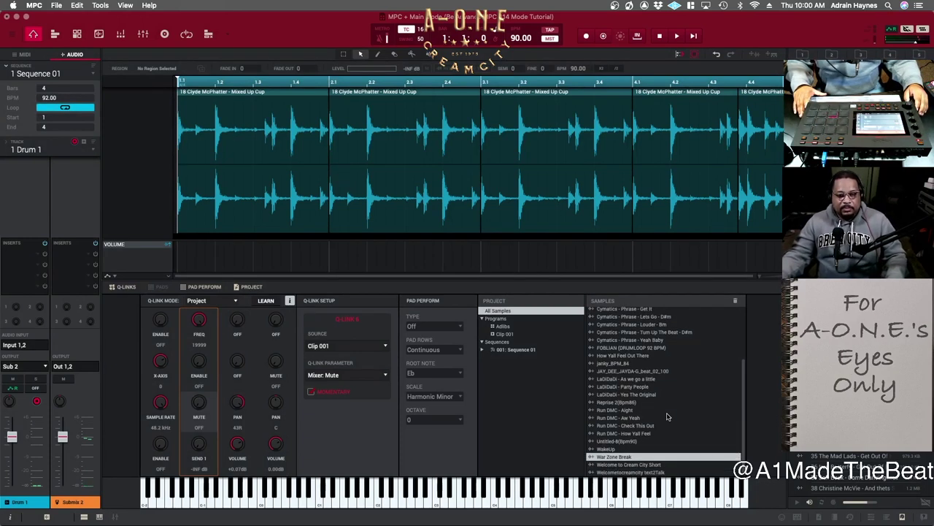
scroll(667, 416, "up", 5)
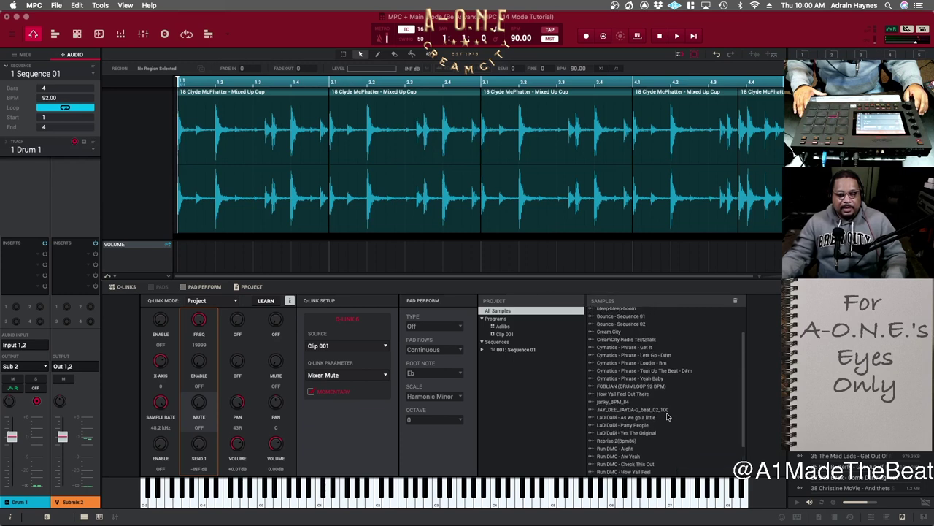
scroll(667, 417, "up", 5)
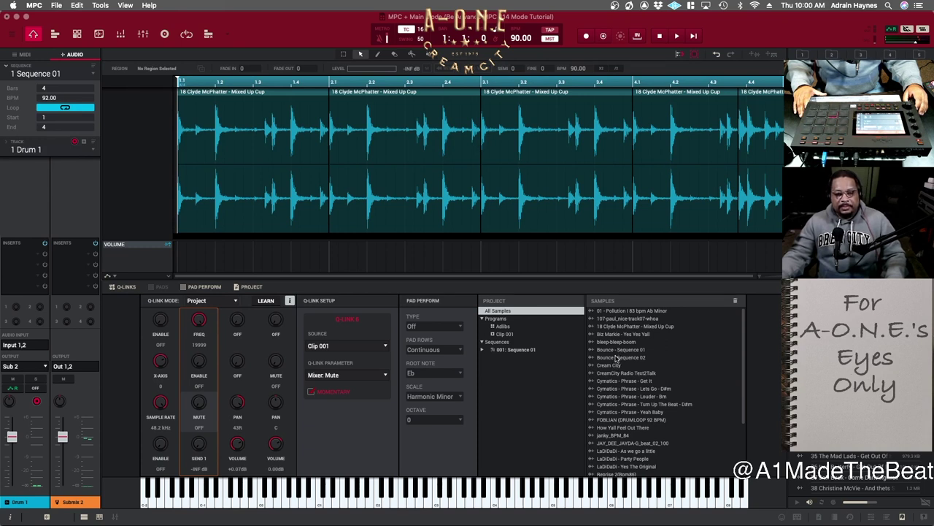
left_click(615, 357)
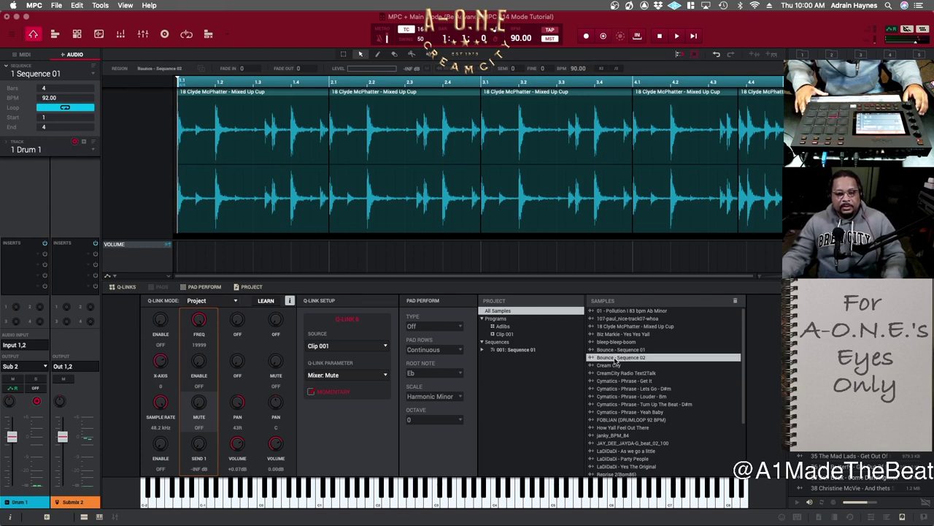
right_click(616, 358)
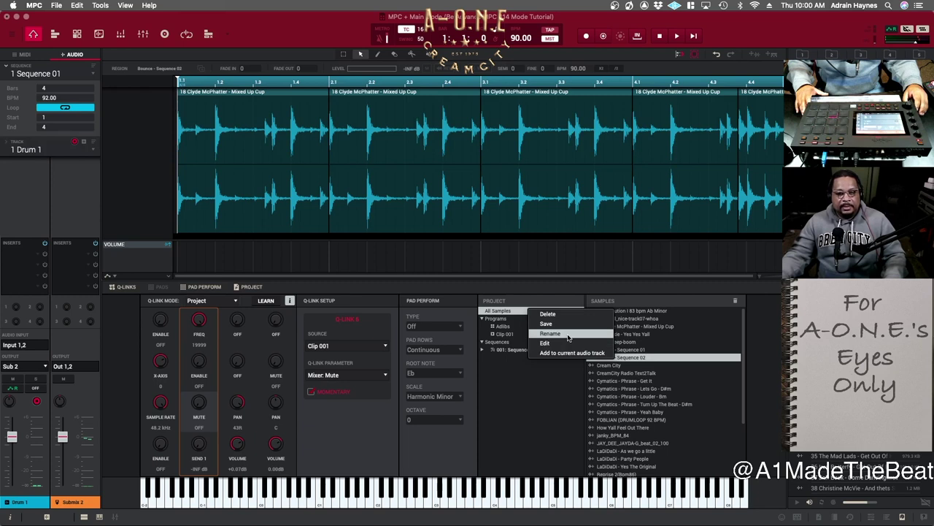
Step: Rename the bounced sample to 'Mixed Up Cup' in the Change Sample Name dialog
left_click(566, 334)
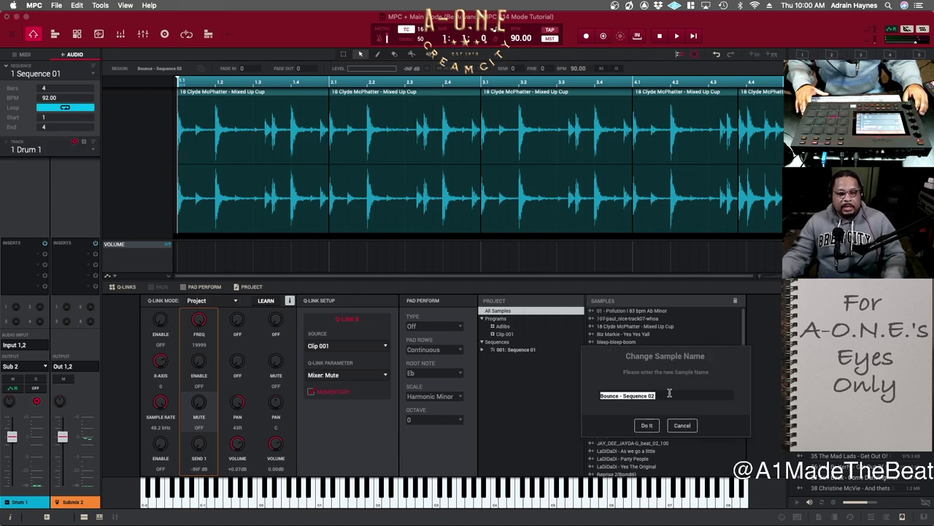
type("M")
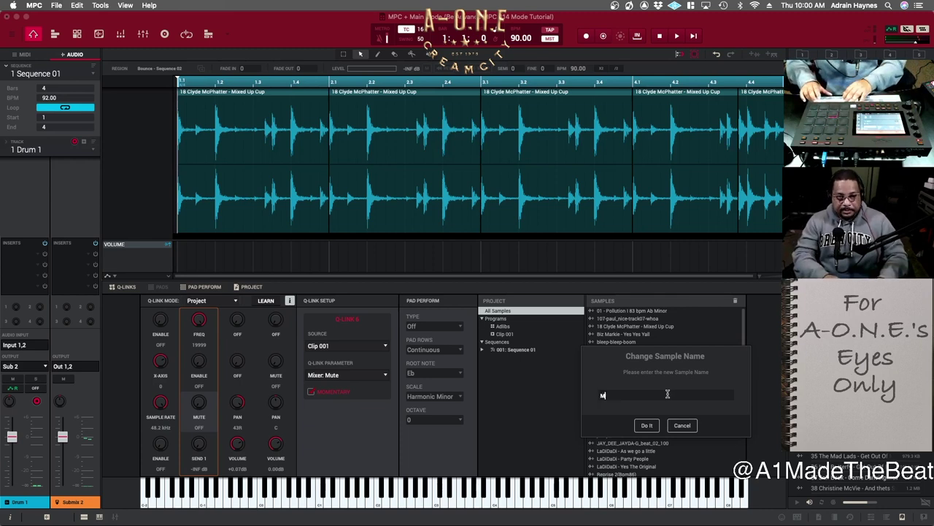
type("ixe")
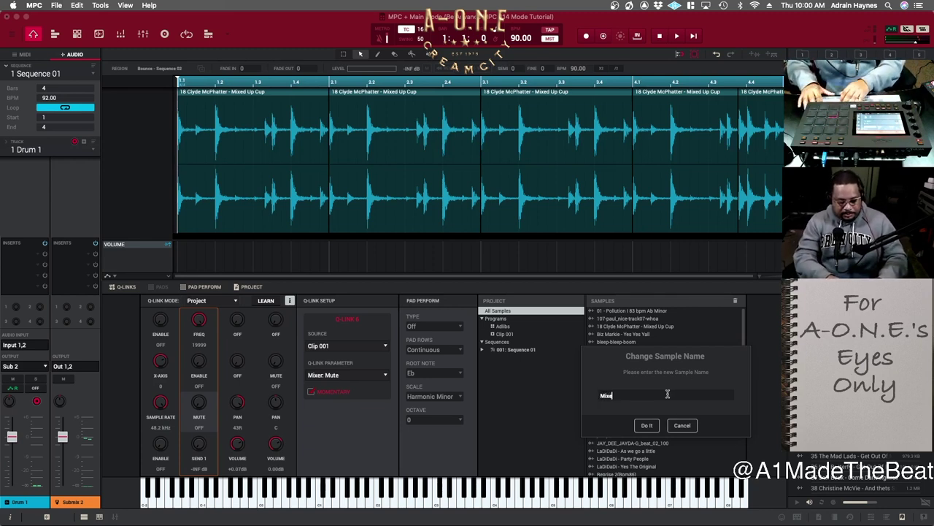
type("d Up Cup")
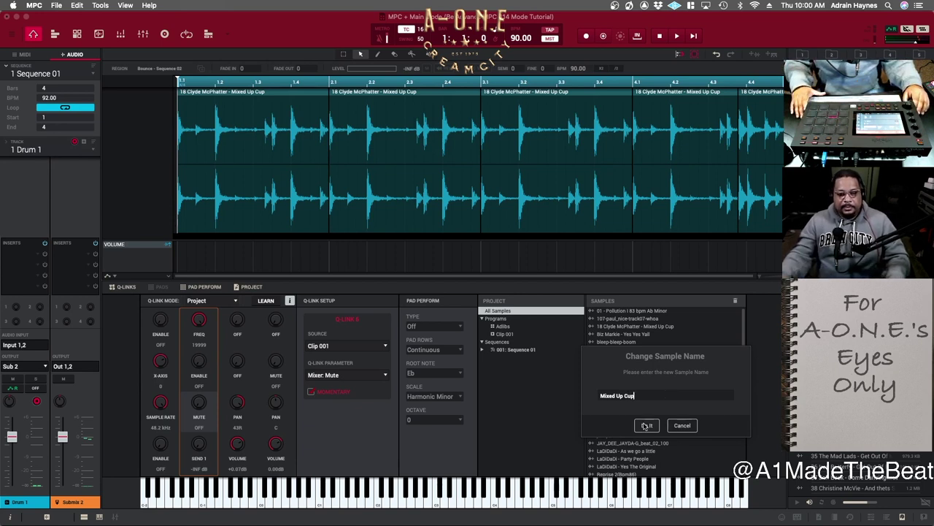
left_click(646, 425)
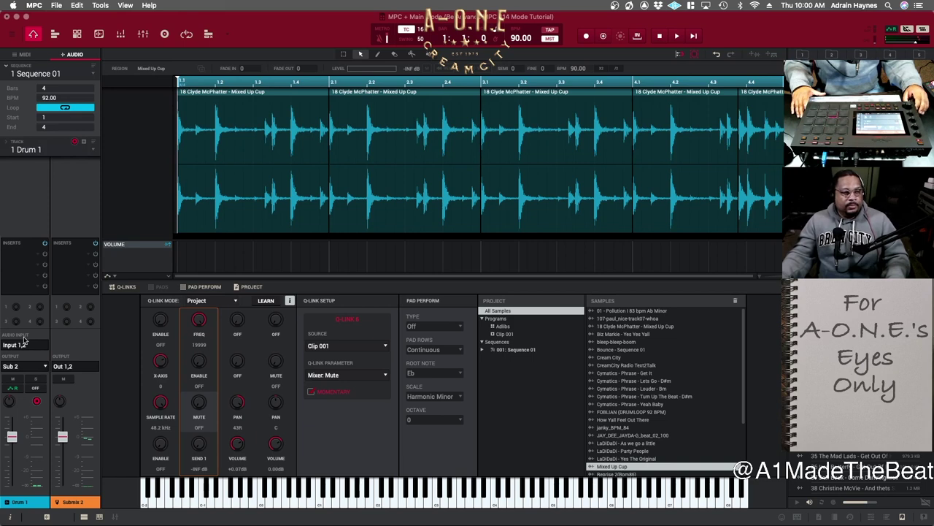
Step: Delete the first Mixed Up Cup clip, then marquee-select and delete the remaining copies
left_click(235, 93)
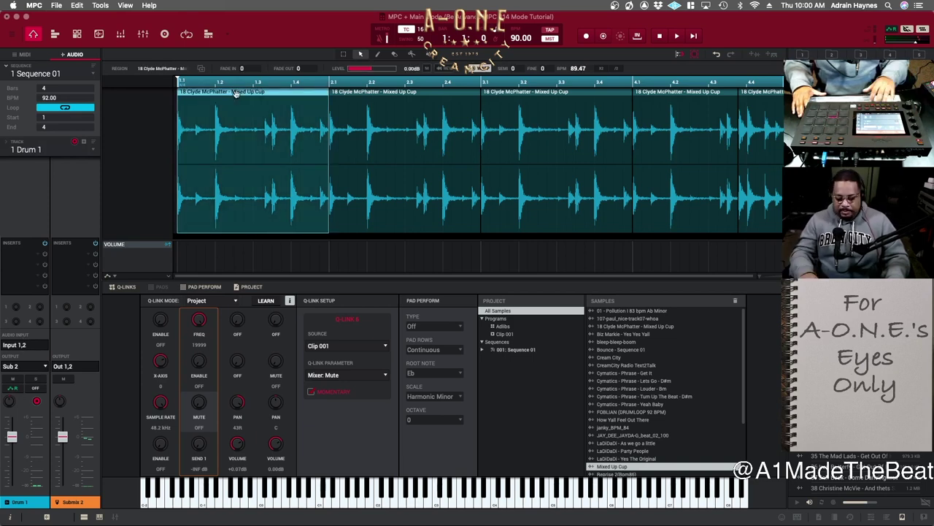
key("Delete")
left_click_drag(306, 114, 777, 149)
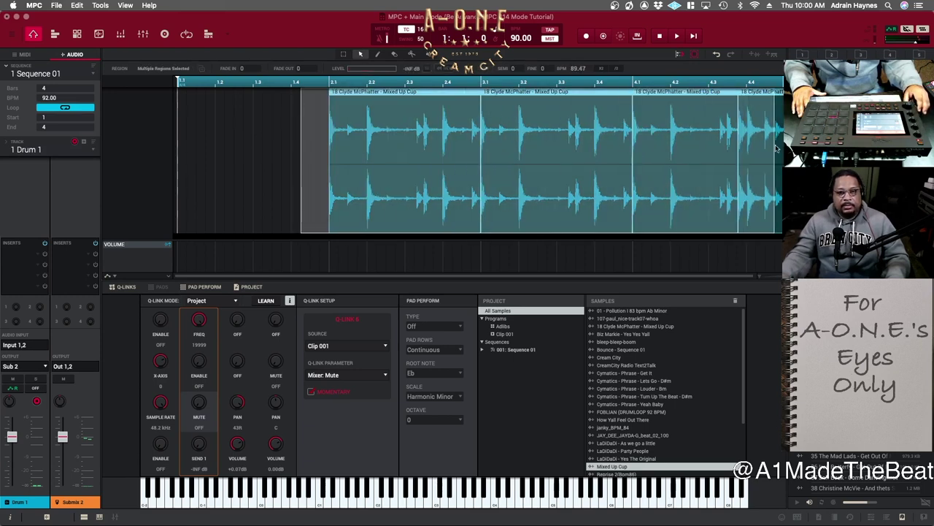
key("Delete")
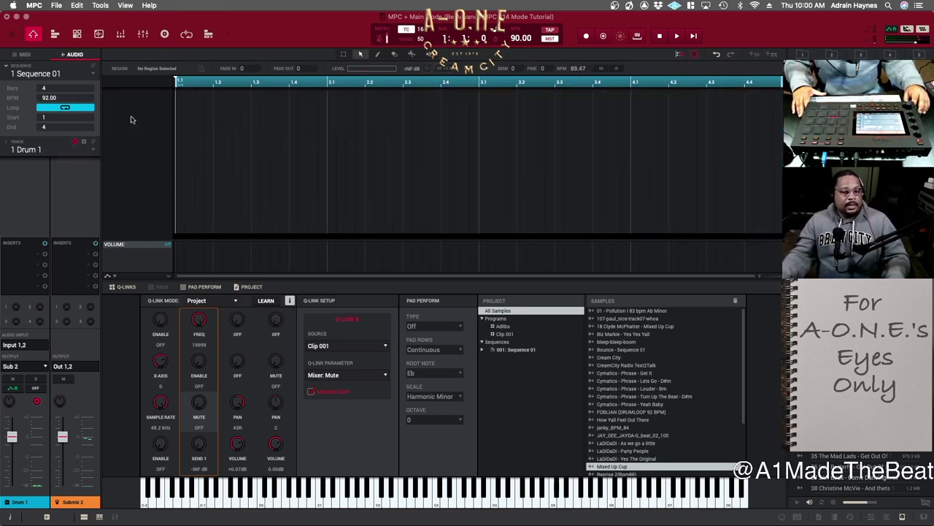
Step: Switch to the MIDI track to show Clip 001's waveform and pads
left_click(24, 55)
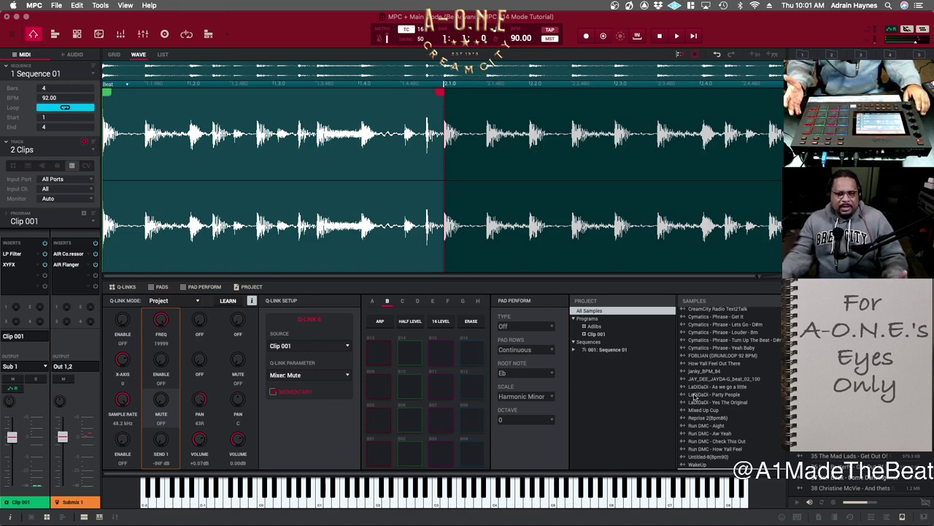
scroll(701, 381, "down", 2)
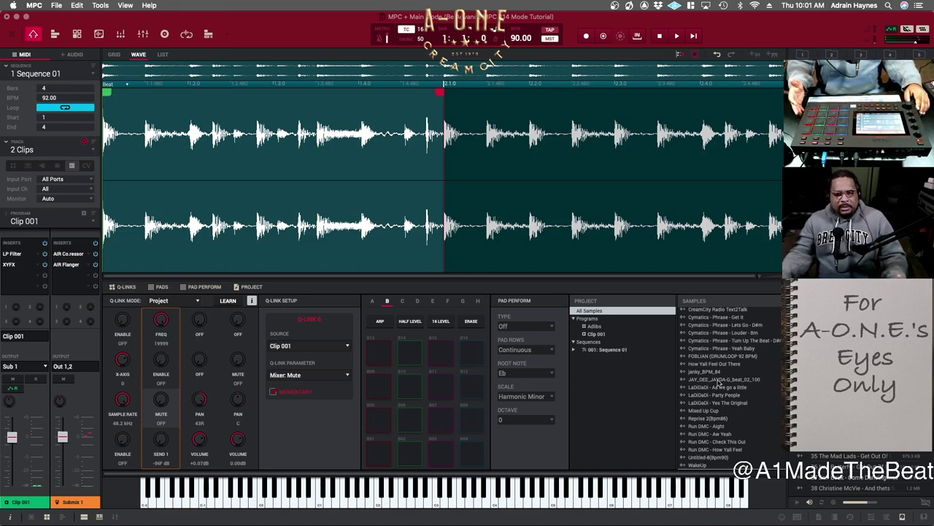
scroll(719, 382, "down", 1)
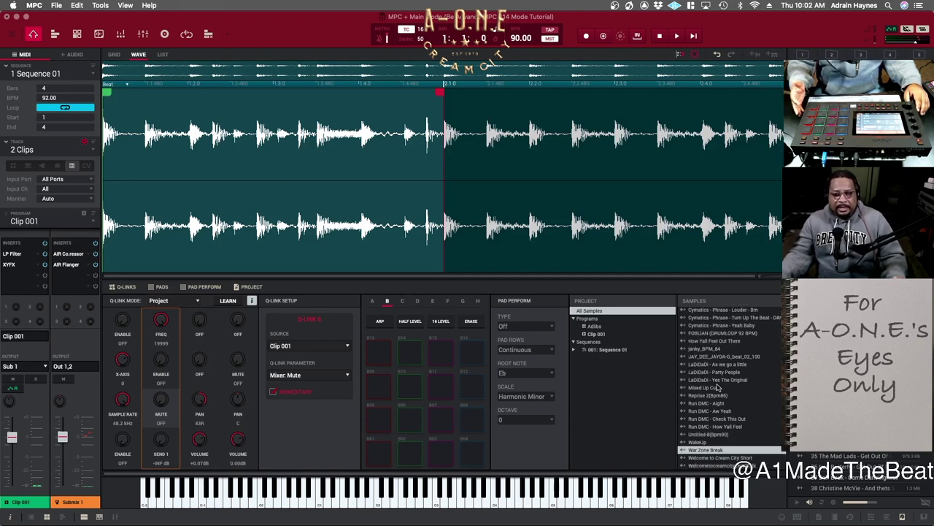
Step: Drag the Mixed Up Cup sample onto pad B13 and play it back
left_click(708, 387)
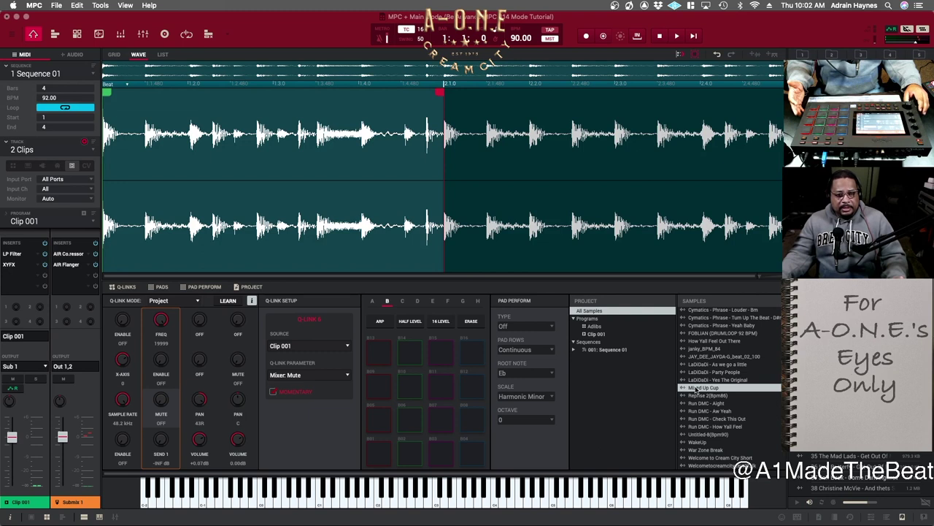
left_click_drag(697, 389, 378, 353)
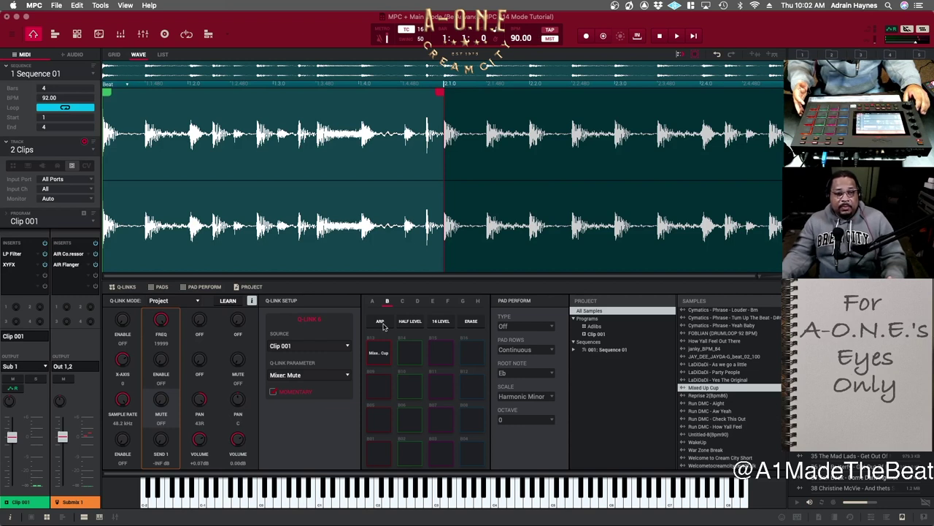
key("space")
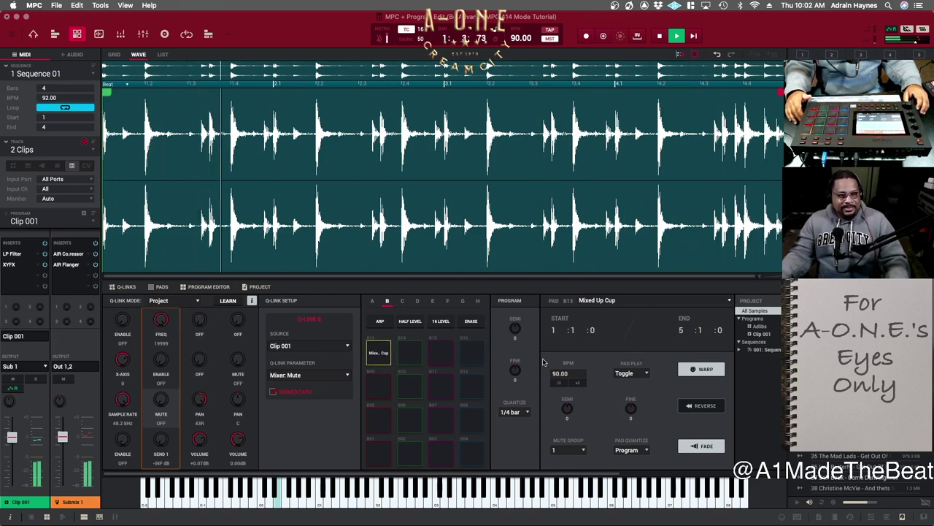
Step: Stop the drum loop and open the sample-pack loops folder from the browser's saved locations
key("space")
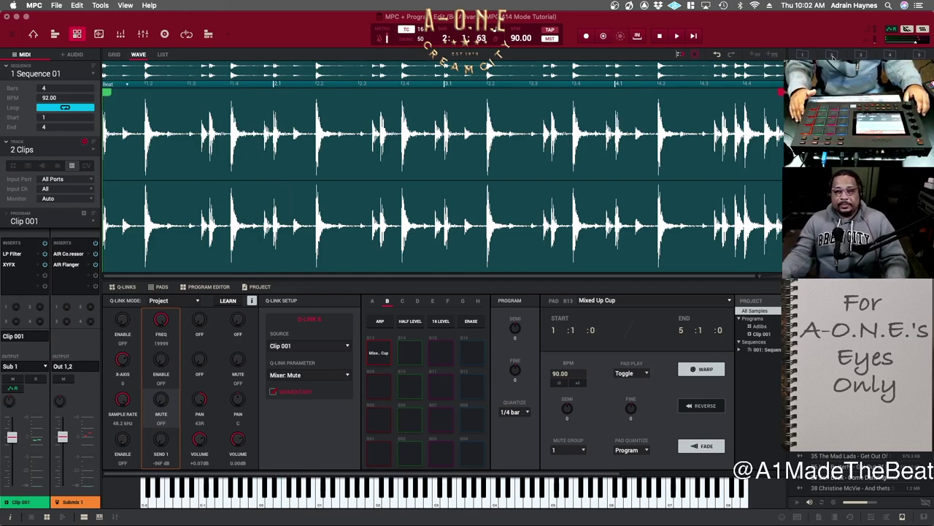
left_click(832, 55)
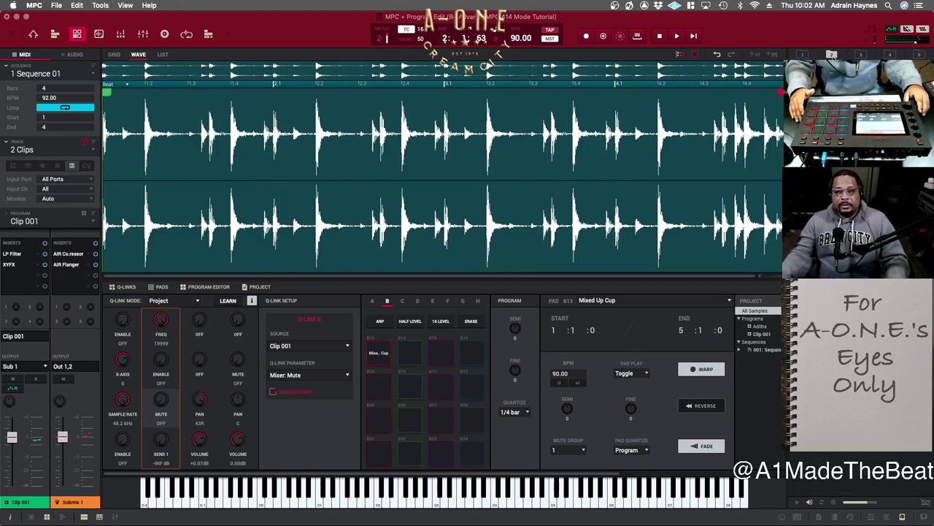
left_click(890, 55)
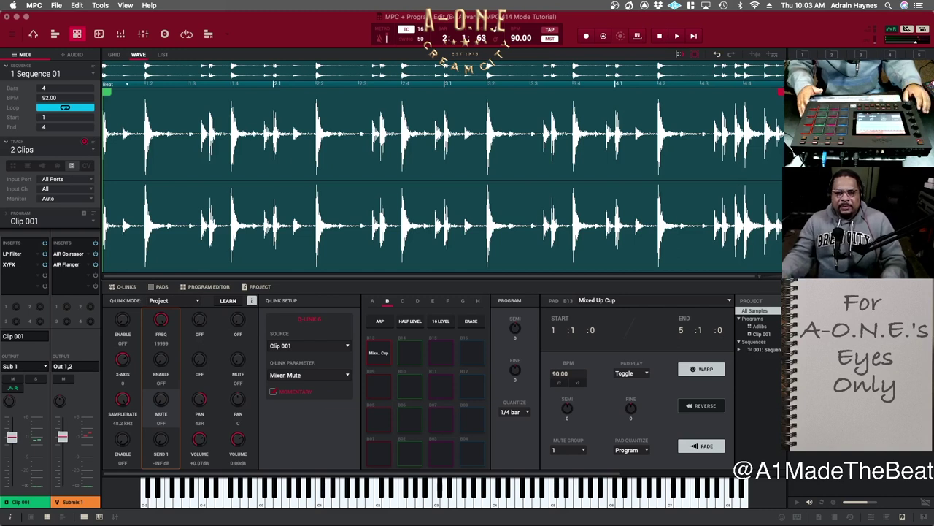
Step: Drop the last man standing loop onto pad B14, audition it, and enter 94 as its BPM
left_click_drag(622, 281, 410, 352)
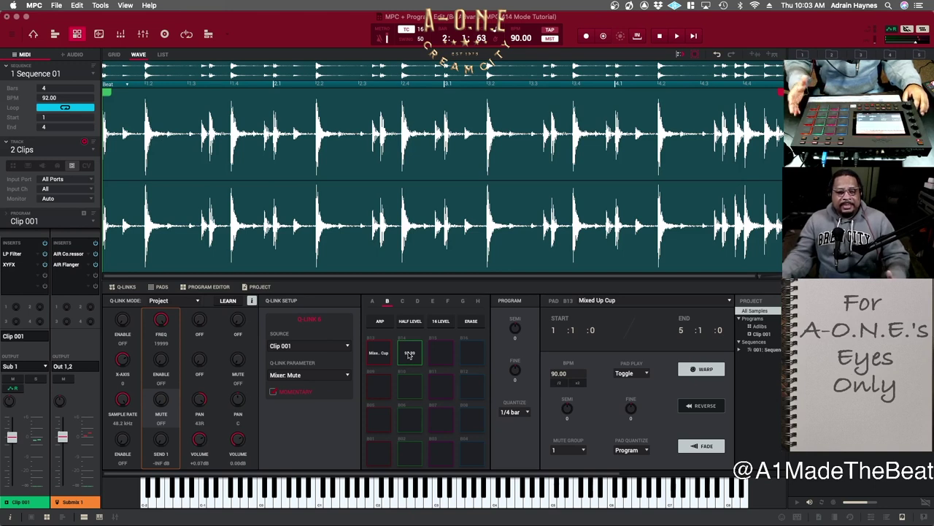
left_click(409, 356)
double_click(570, 373)
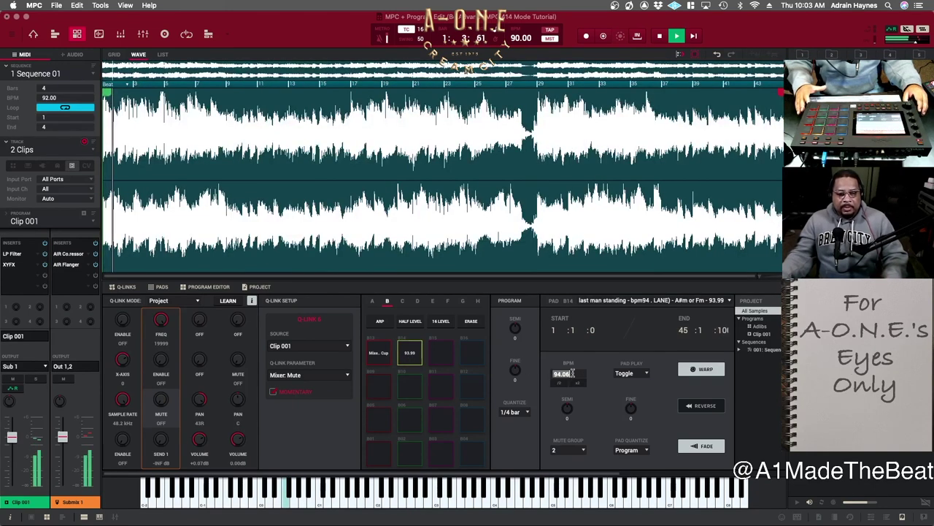
type("94")
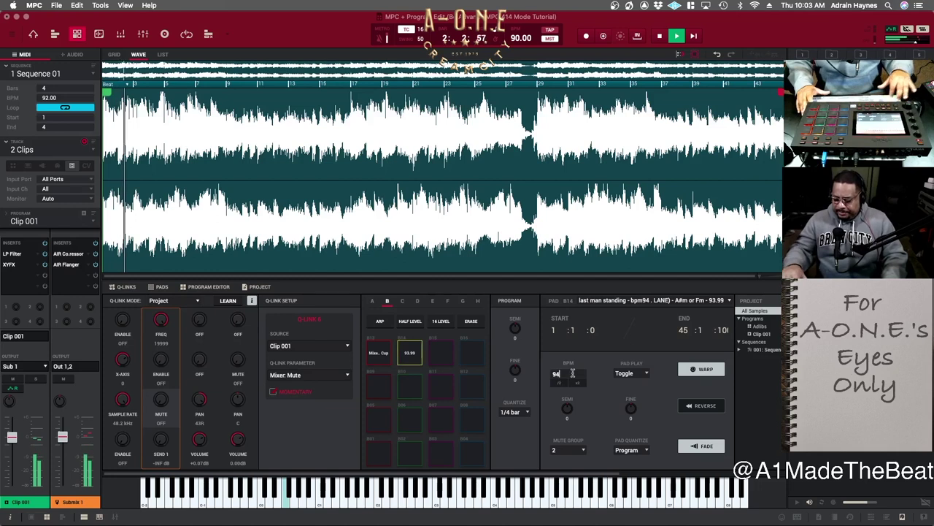
key("Return")
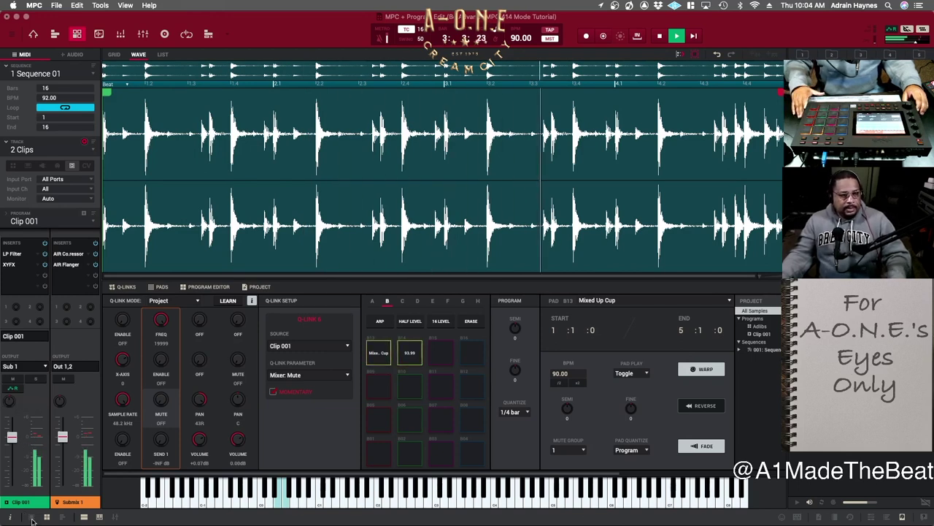
Step: In the mixer's pad view, lower pad B13's Mixed Up Cup fader and set pad B14's fader to -4.35 dB
left_click(32, 519)
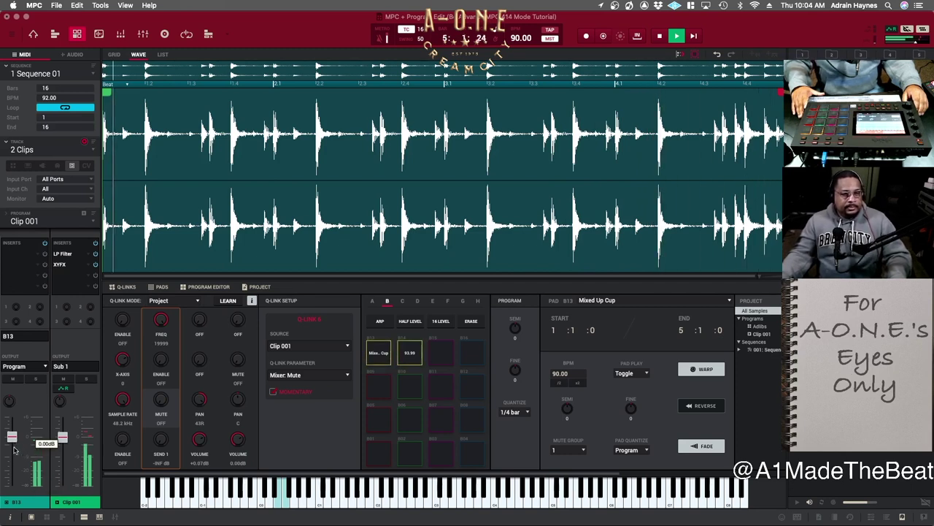
mouse_move(14, 449)
left_mouse_down()
mouse_move(12, 456)
mouse_move(12, 436)
left_mouse_up()
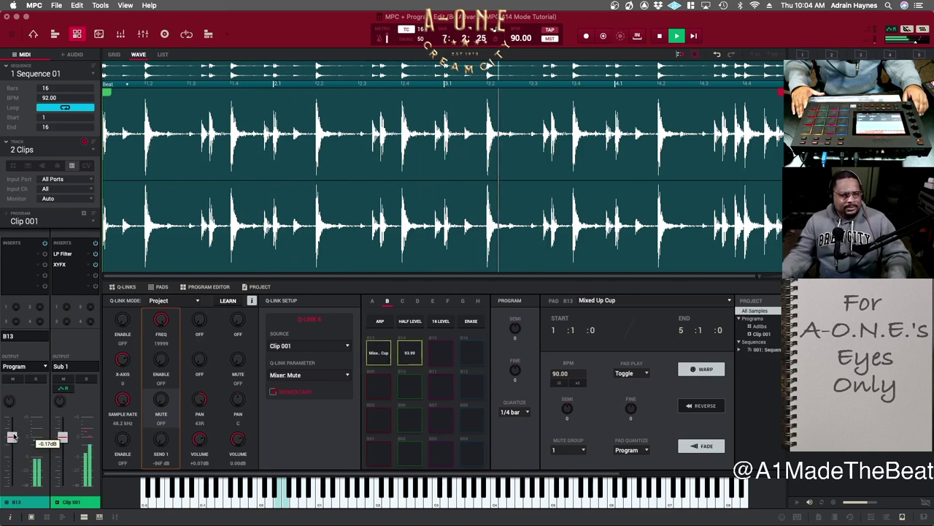
left_click(421, 353)
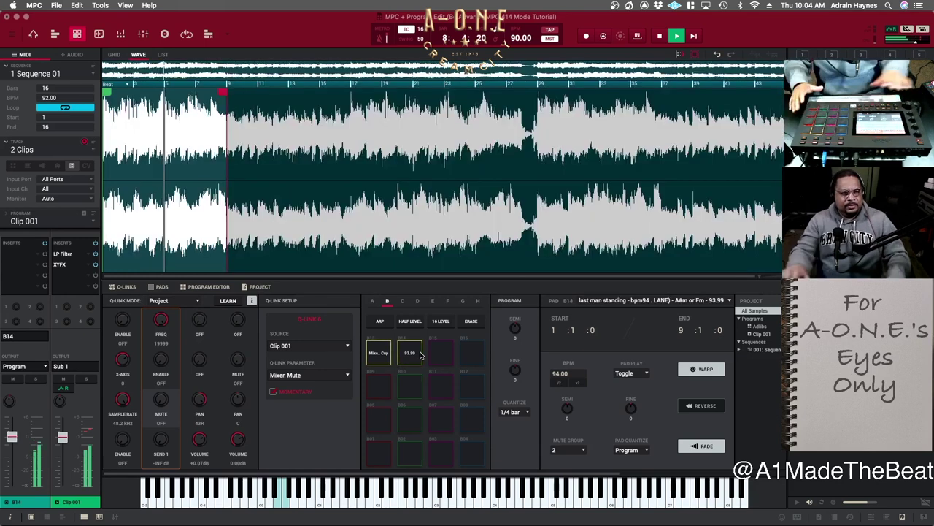
mouse_move(10, 441)
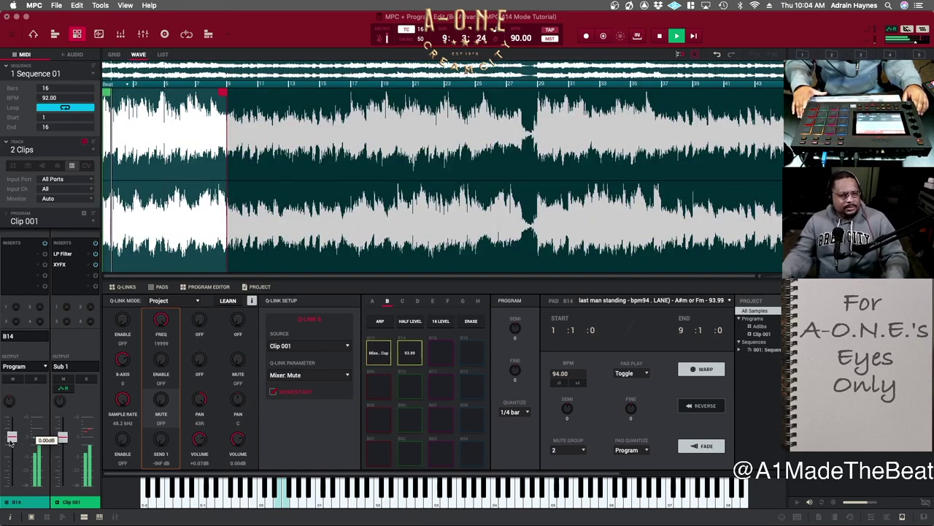
left_click_drag(11, 442, 11, 448)
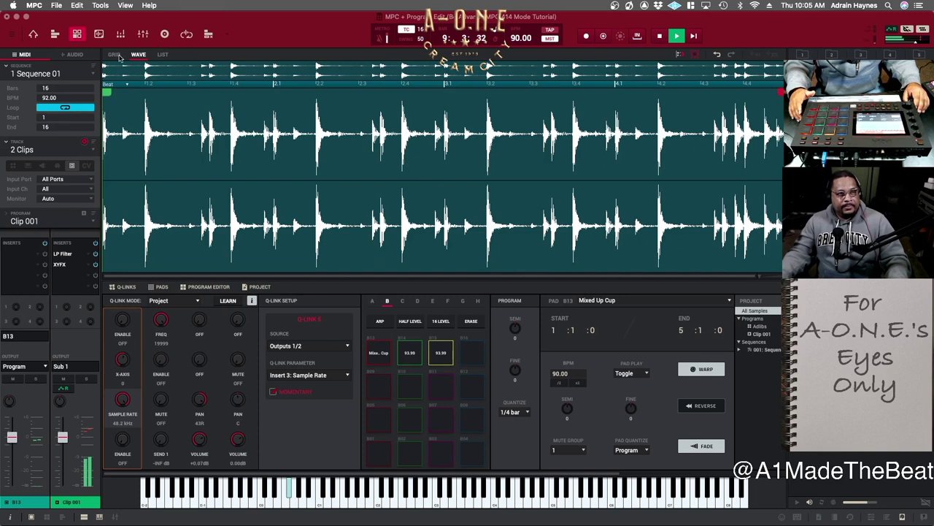
Step: Switch the sequence to GRID view and back to WAVE to check the loops
left_click(115, 55)
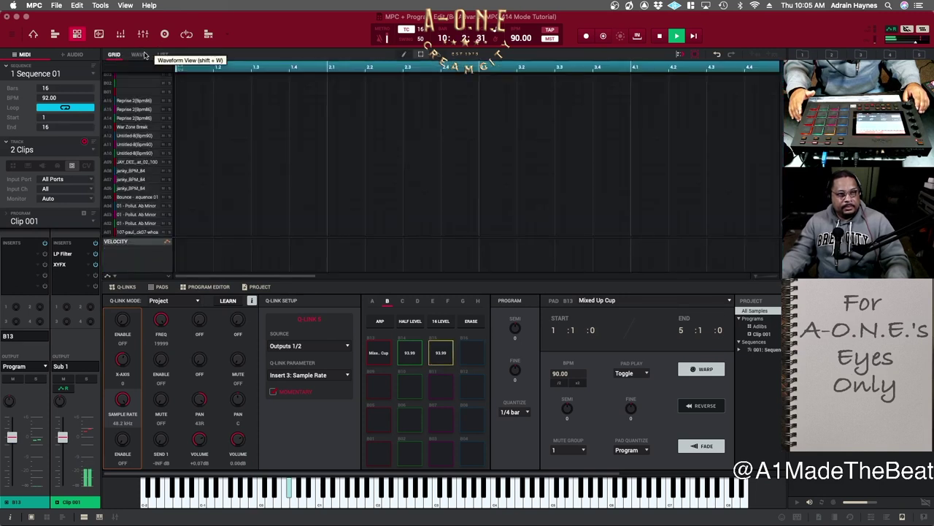
left_click(140, 55)
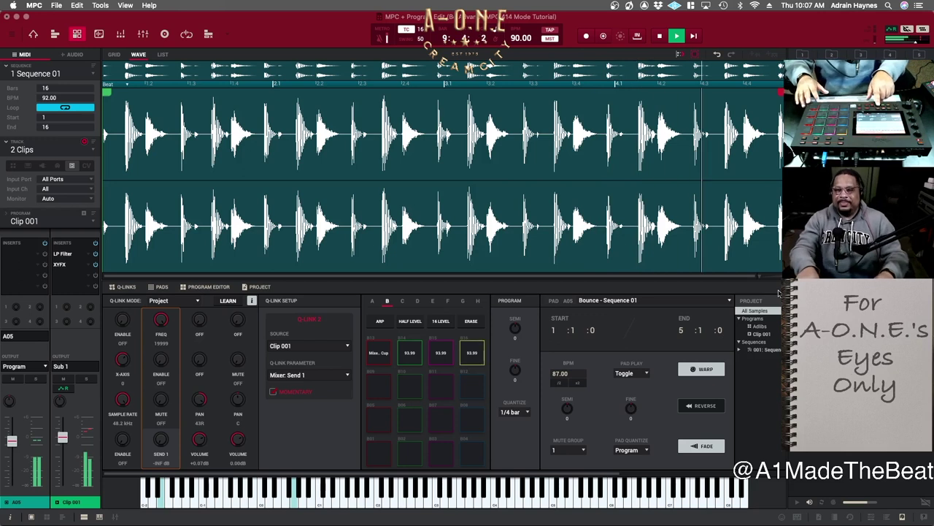
Step: Stop playback of the loops
key("space")
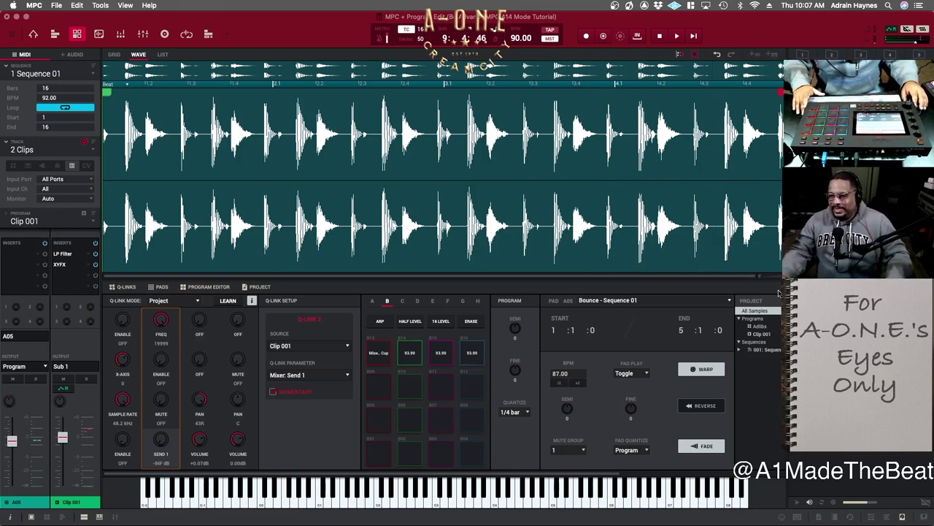